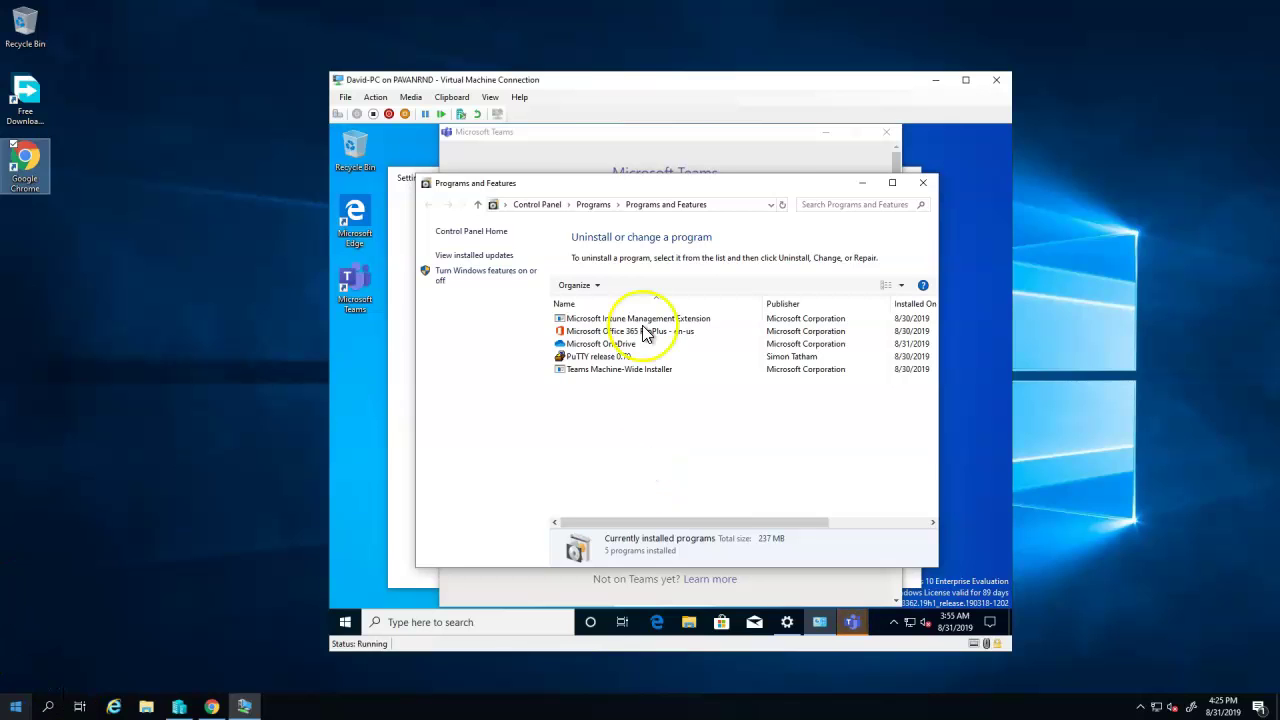
Step: Refresh Programs and Features and check the Intune Management Extension, Teams, OneDrive and Office 365 entries
click(783, 206)
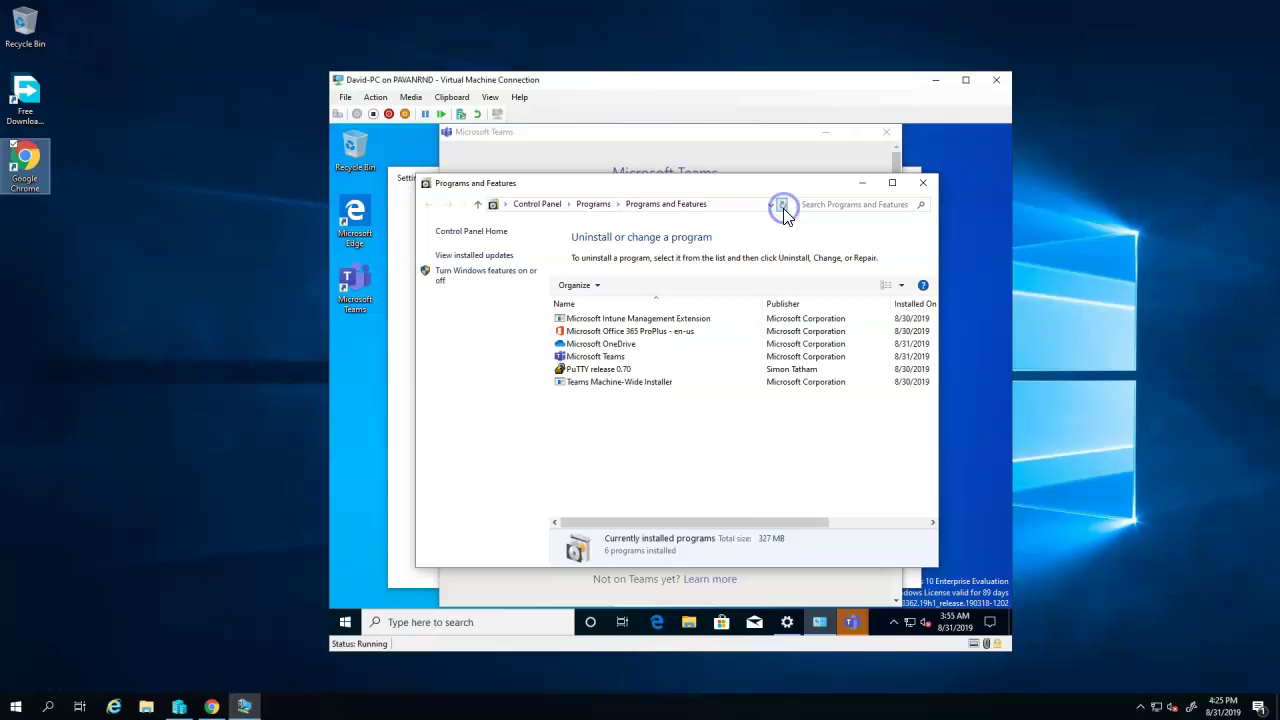
click(650, 320)
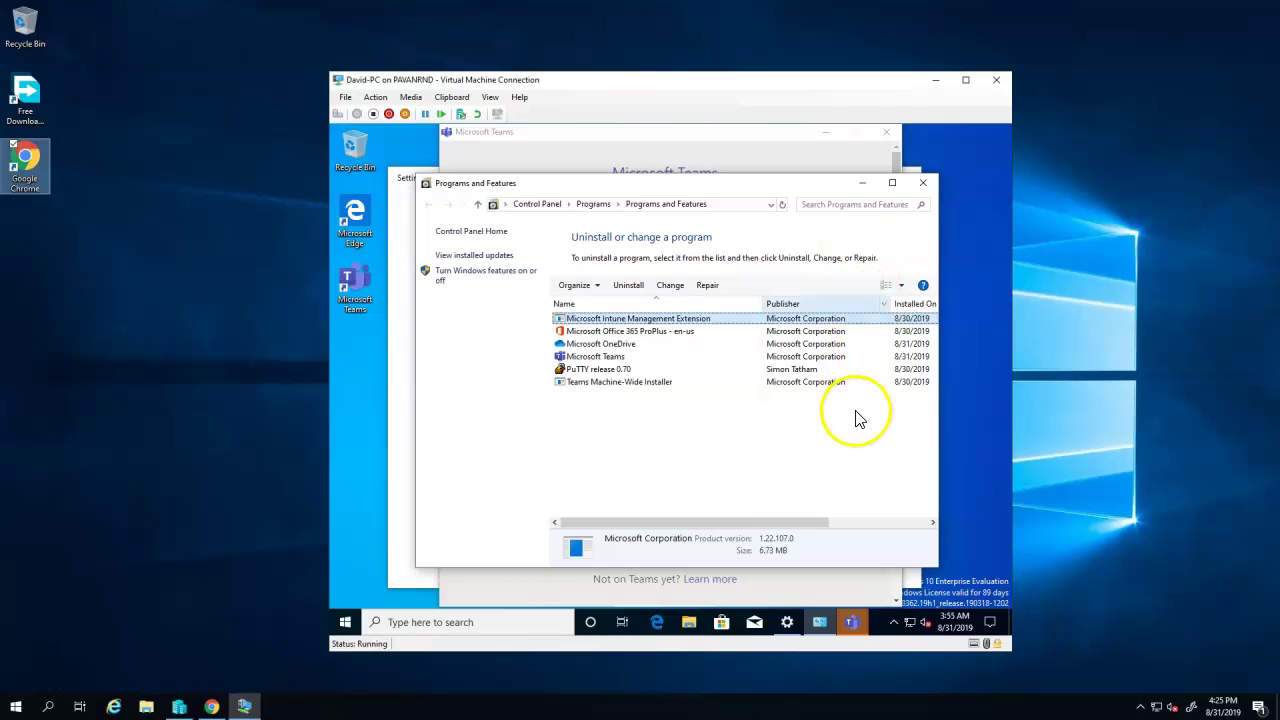
click(866, 357)
click(864, 344)
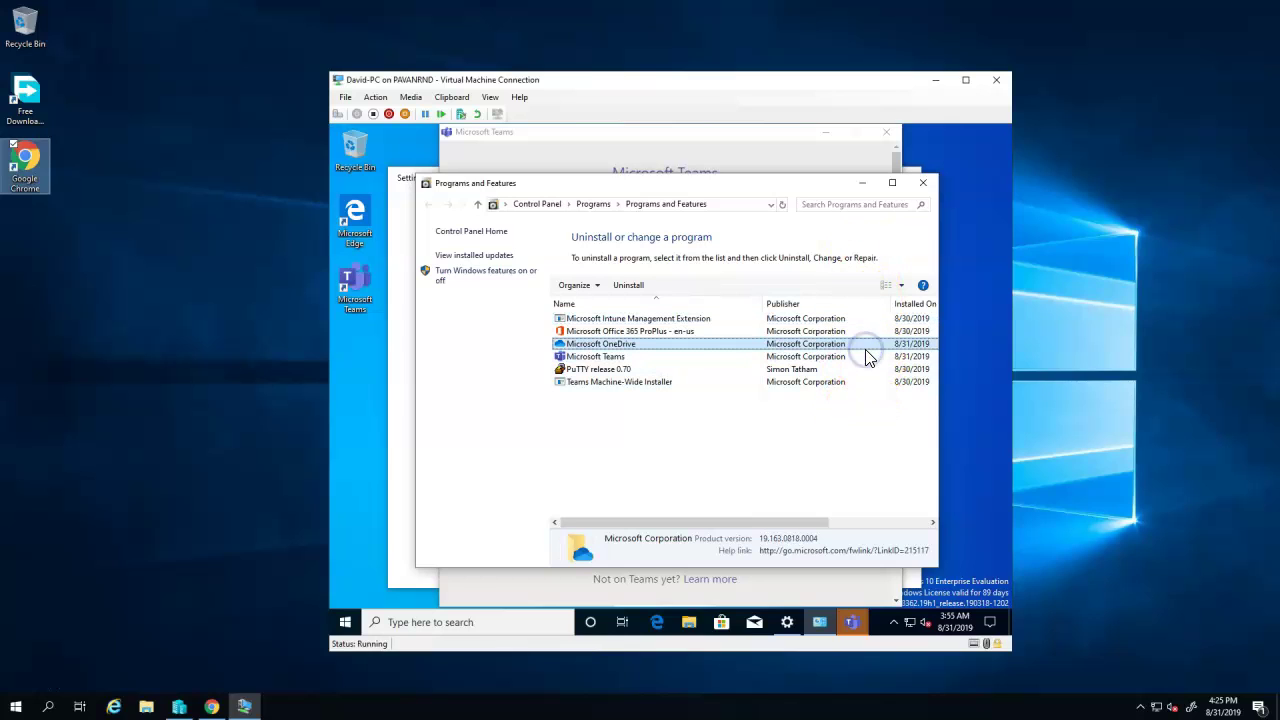
click(857, 331)
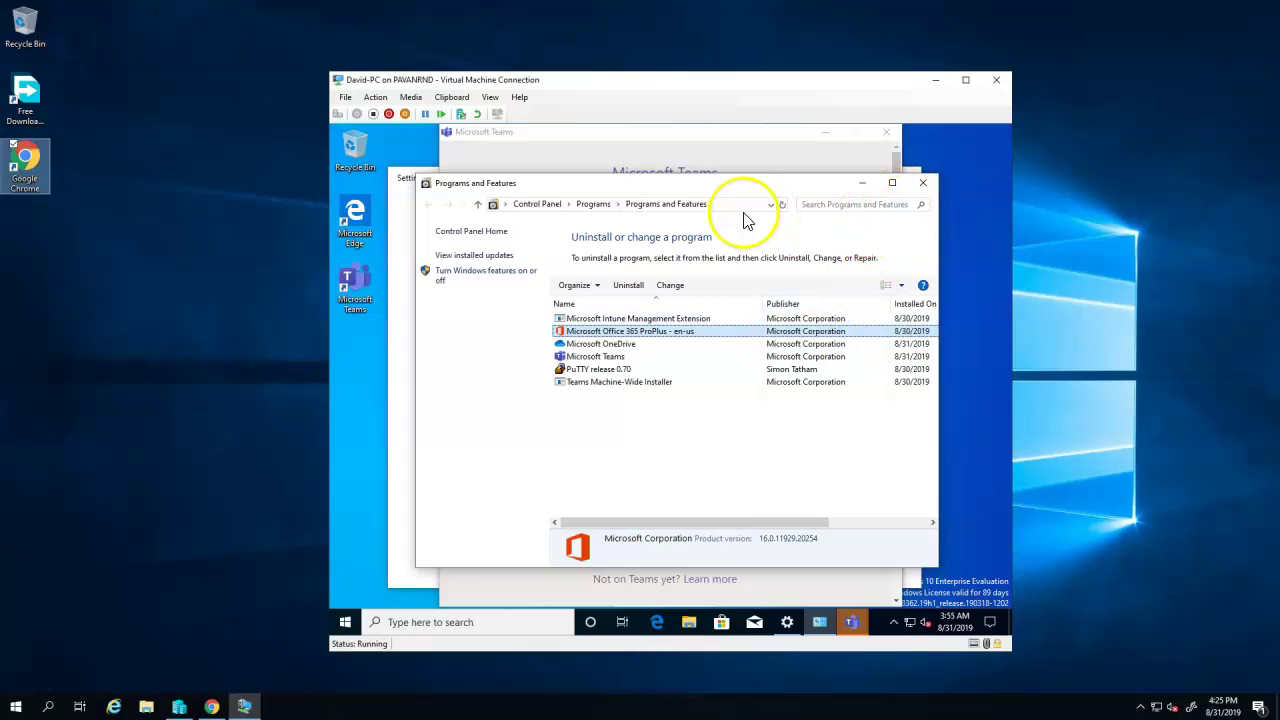
click(783, 204)
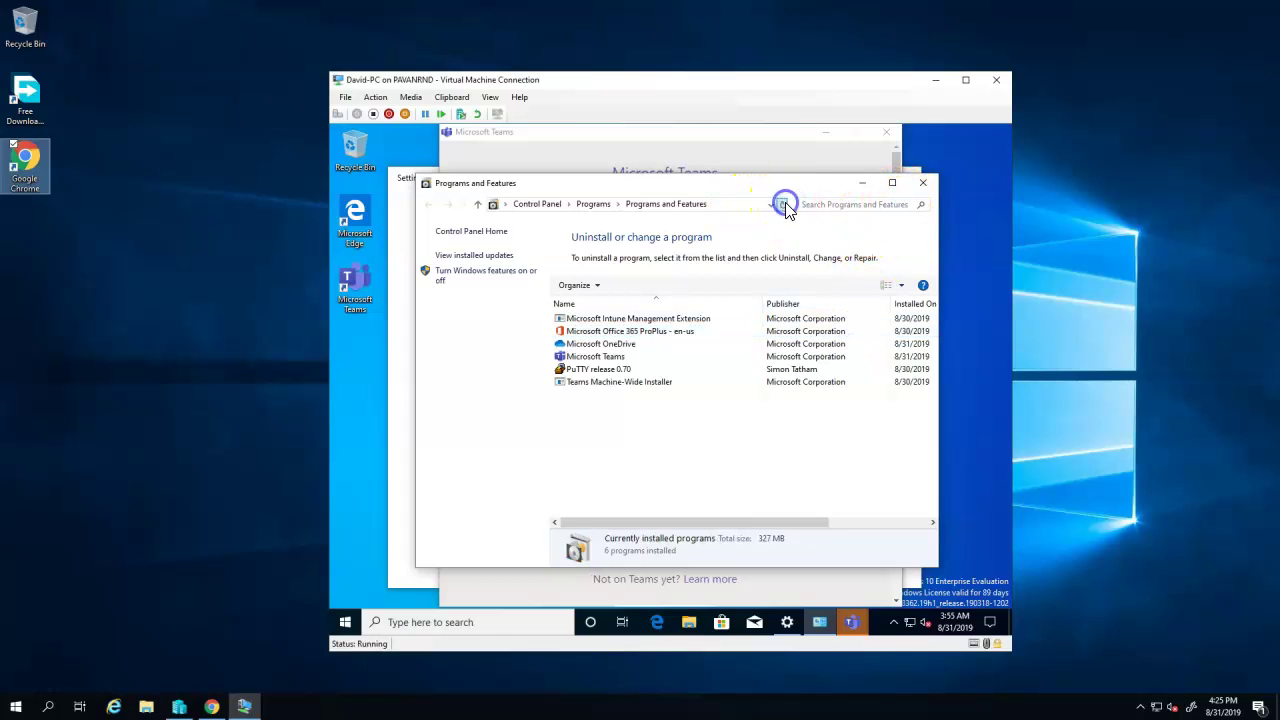
click(211, 707)
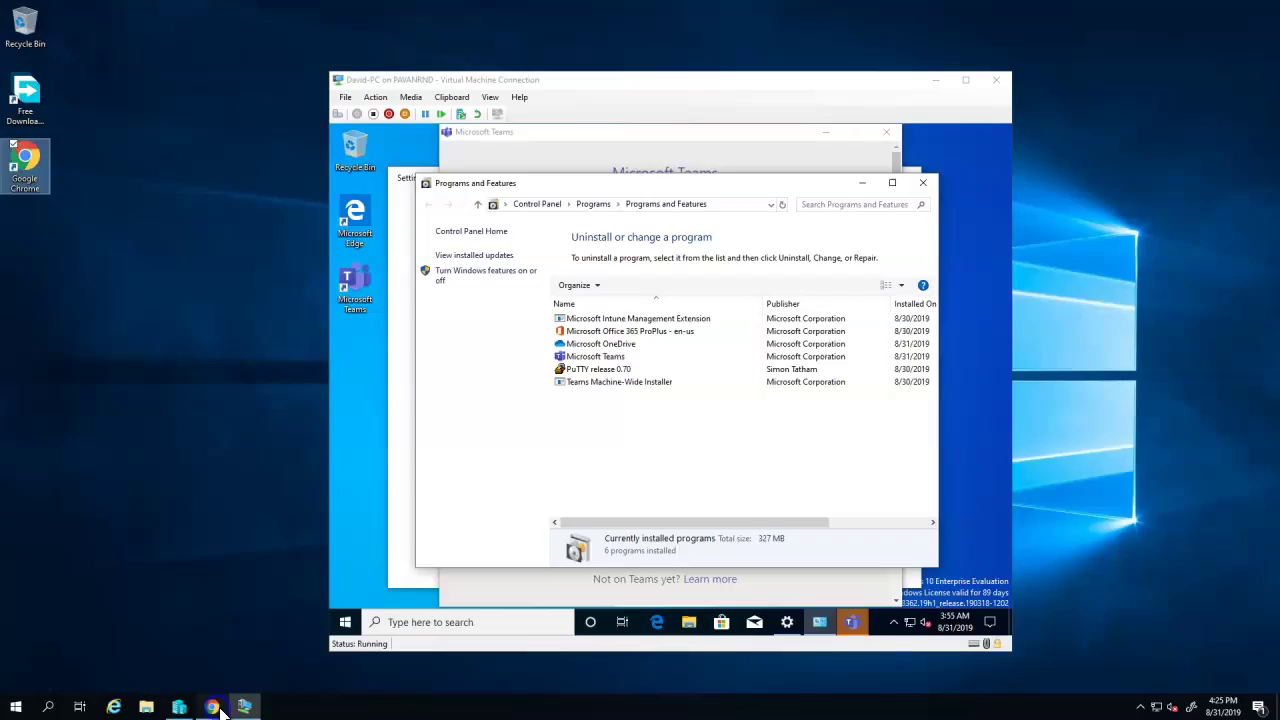
Step: Open DESKTOP-FO7EIGJ from All devices and view its Managed Apps, showing PuTTY 0.70 and Office 365 installed
click(198, 322)
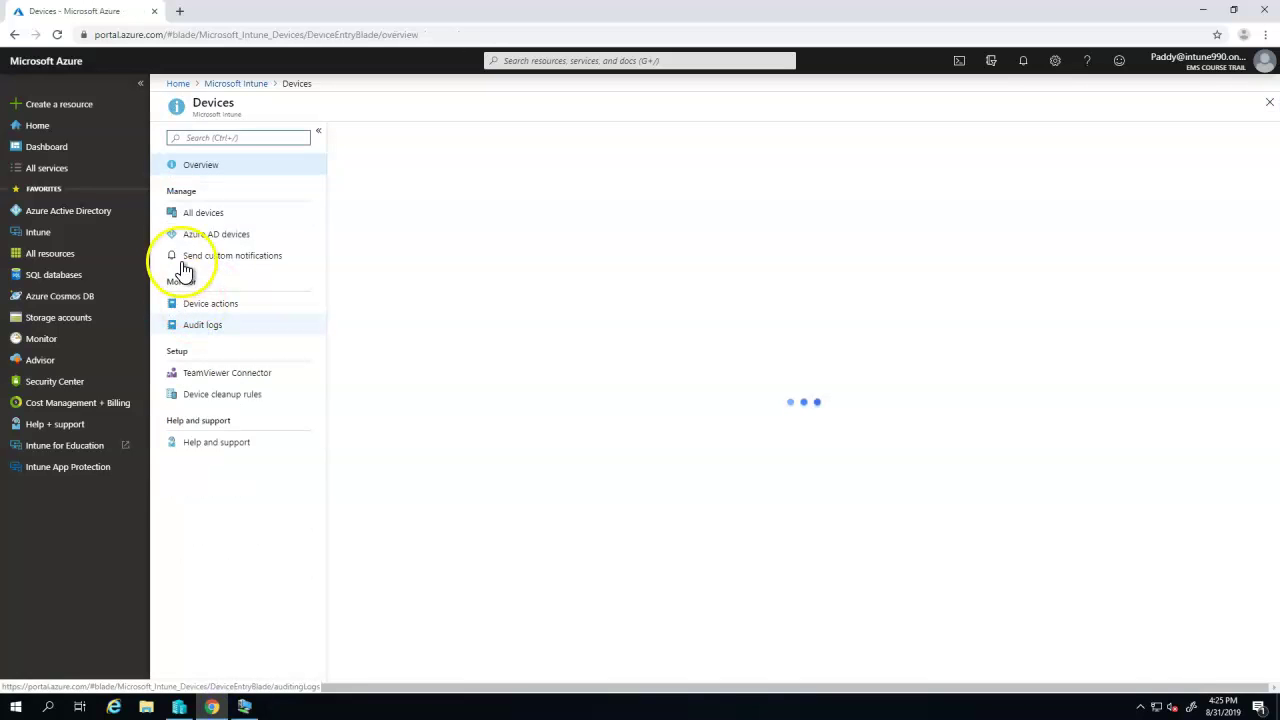
click(188, 216)
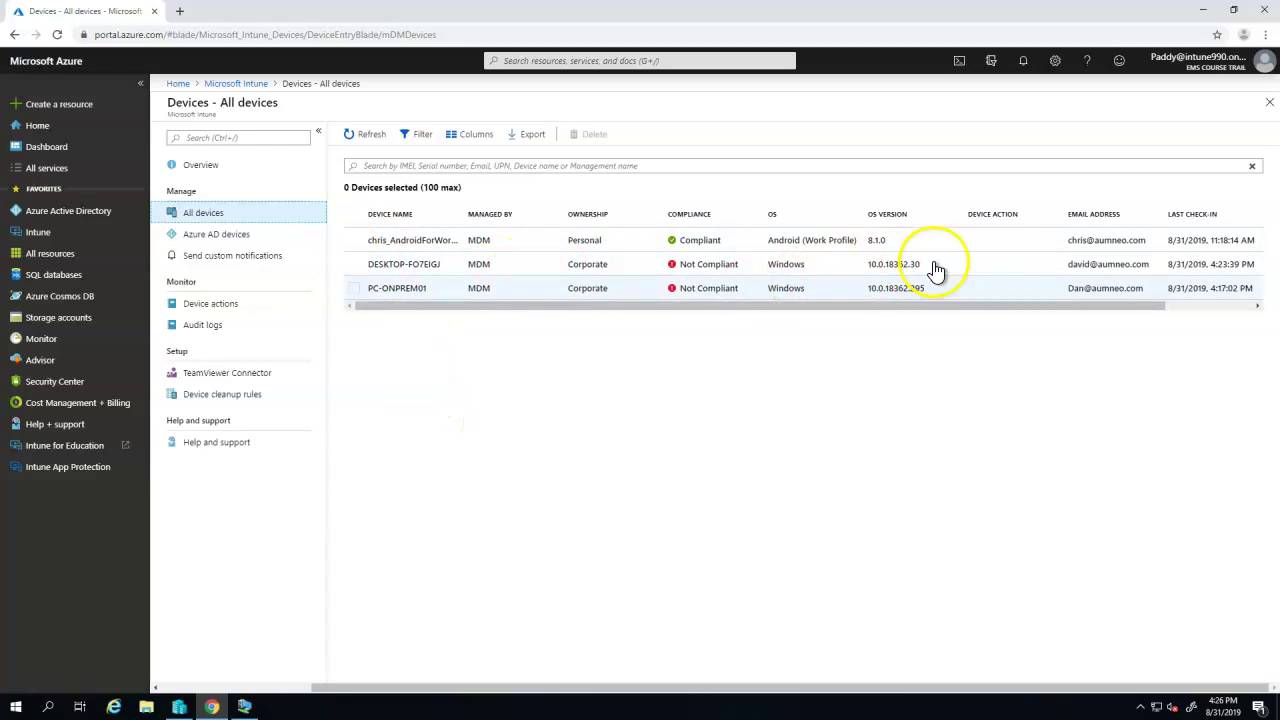
click(1127, 268)
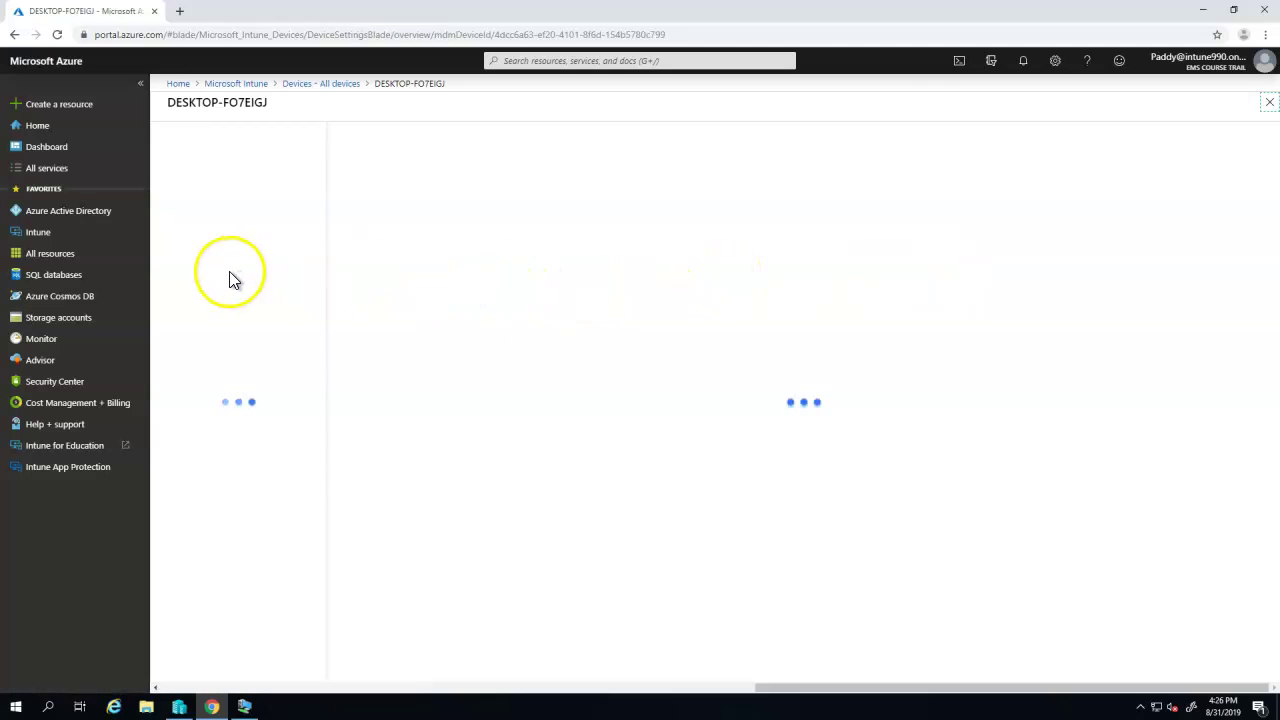
click(212, 410)
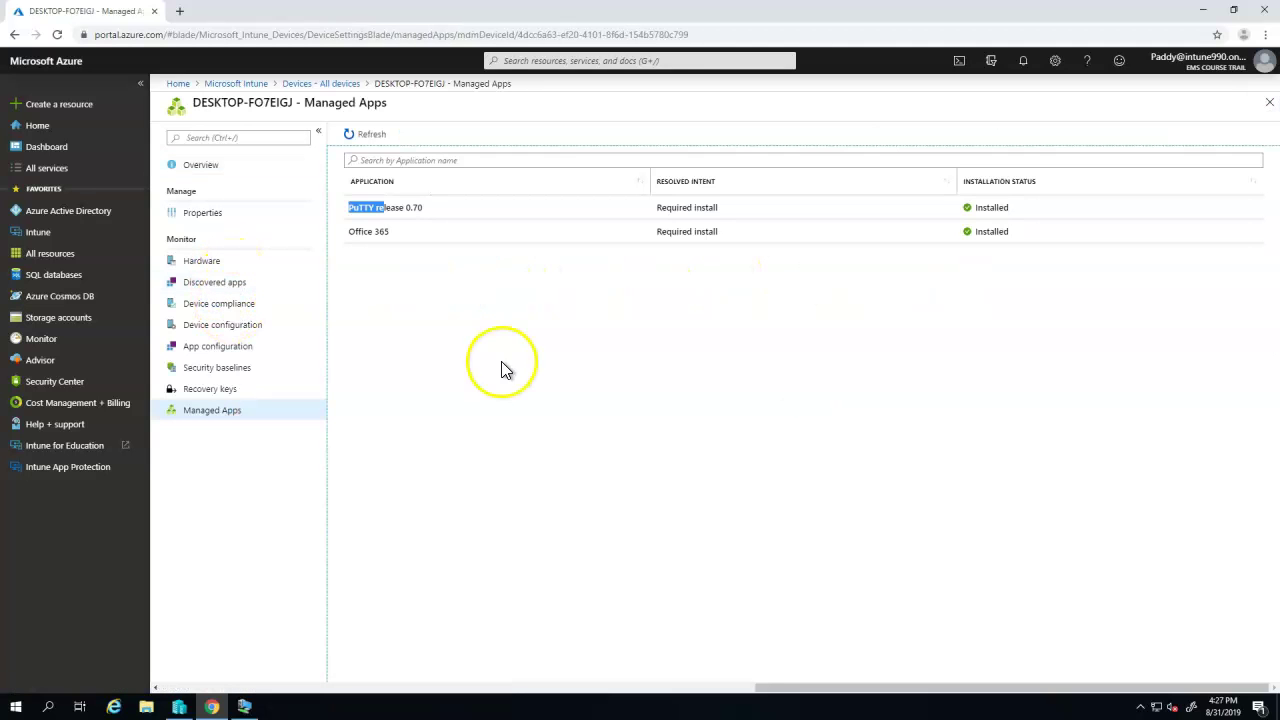
drag(351, 106, 392, 106)
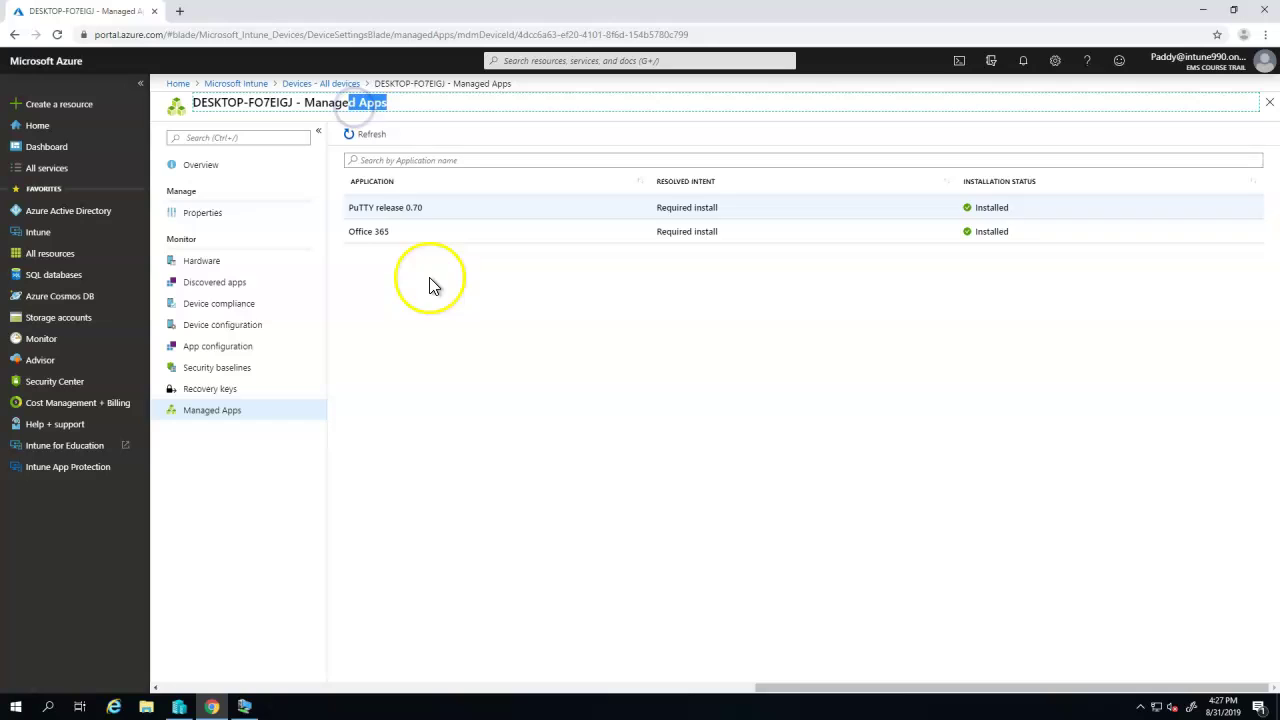
click(344, 182)
triple_click(344, 182)
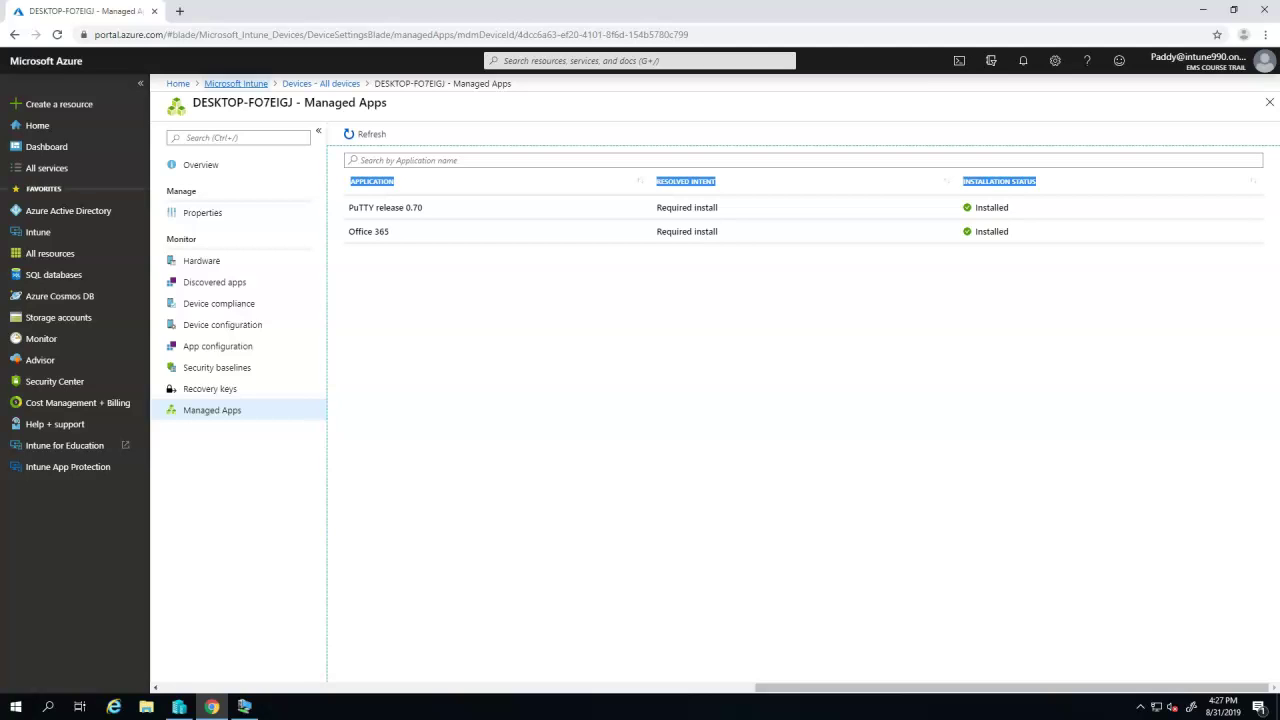
Step: In a new Intune tab, go to Client apps > Apps and open Adobe Reader X
right_click(240, 84)
click(260, 97)
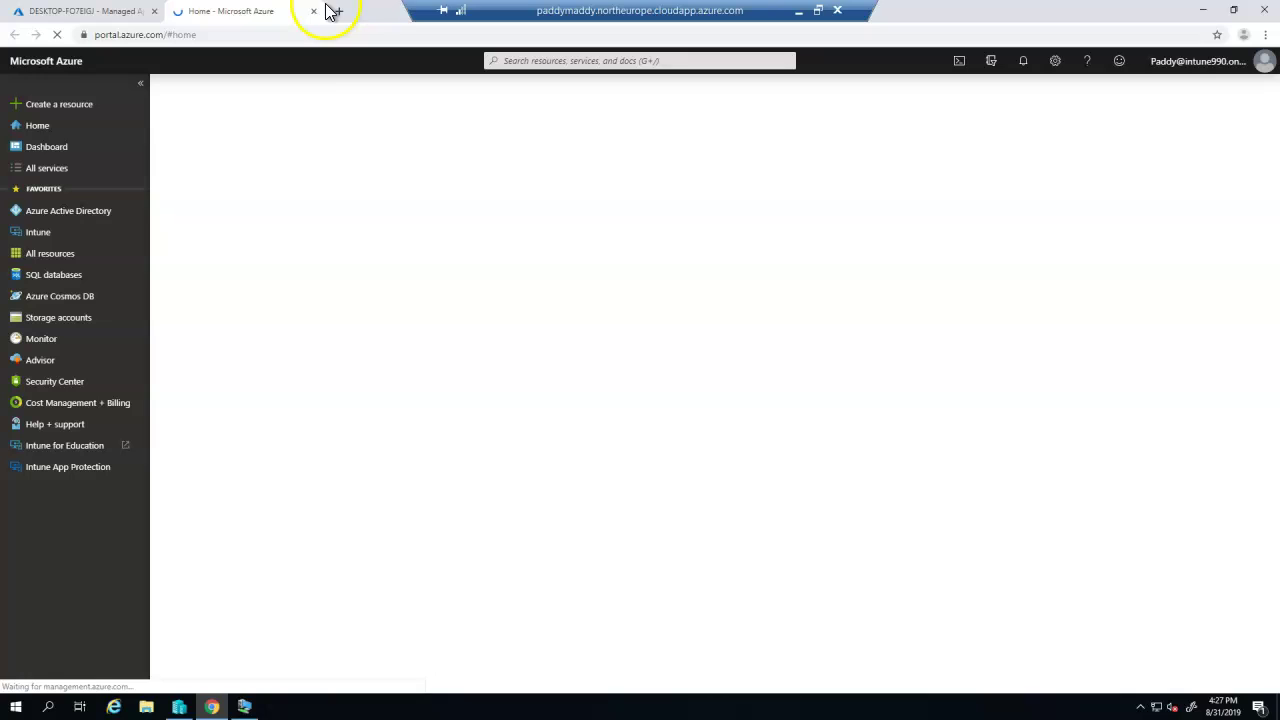
click(36, 236)
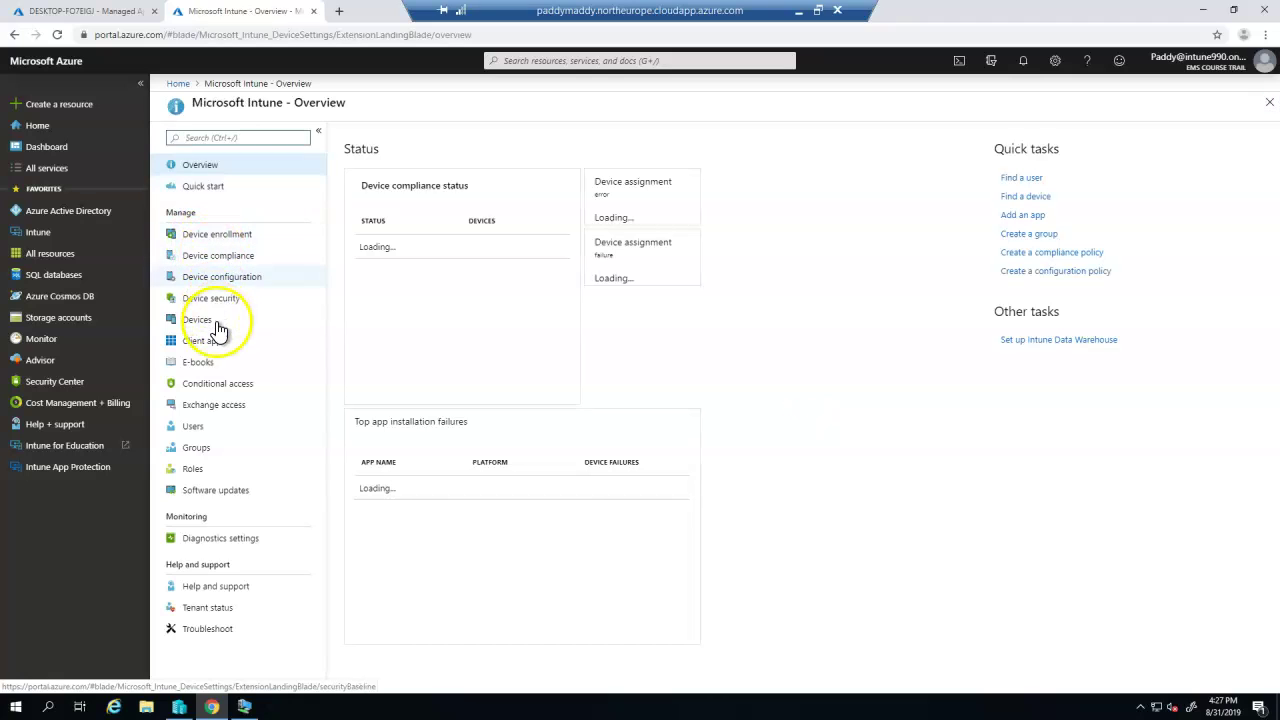
click(215, 342)
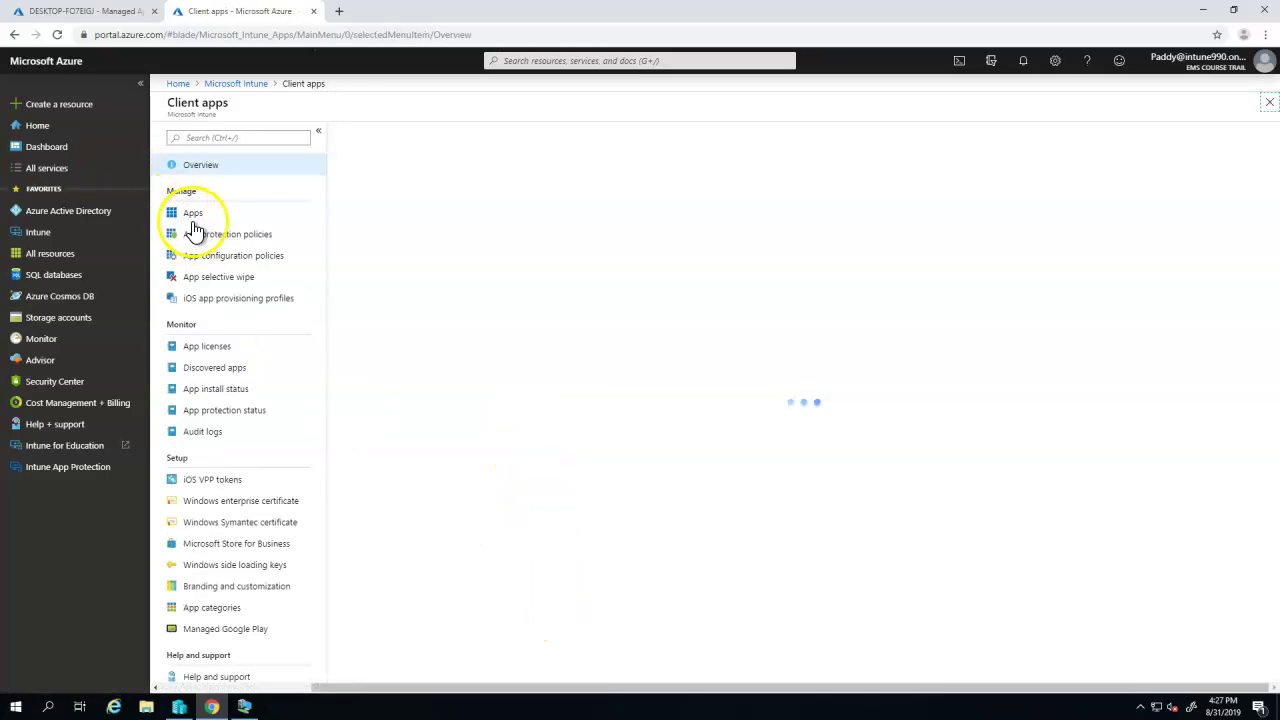
click(194, 224)
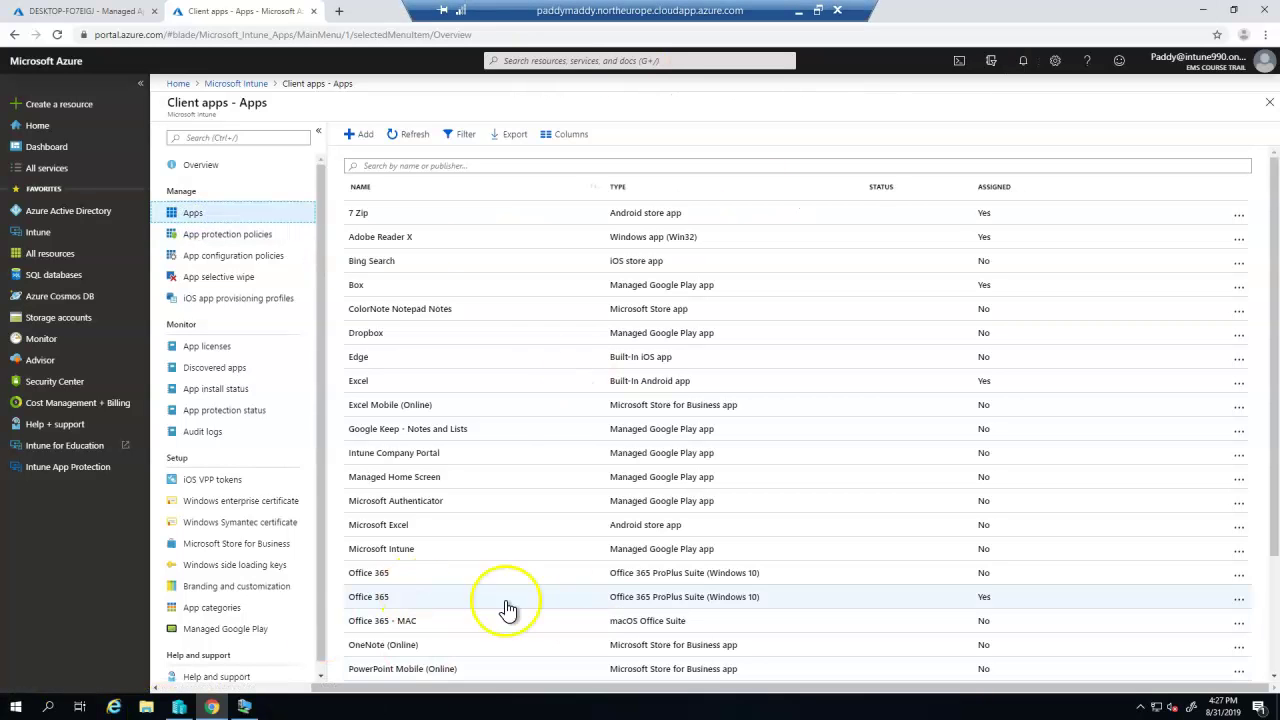
scroll(670, 590, down, 3)
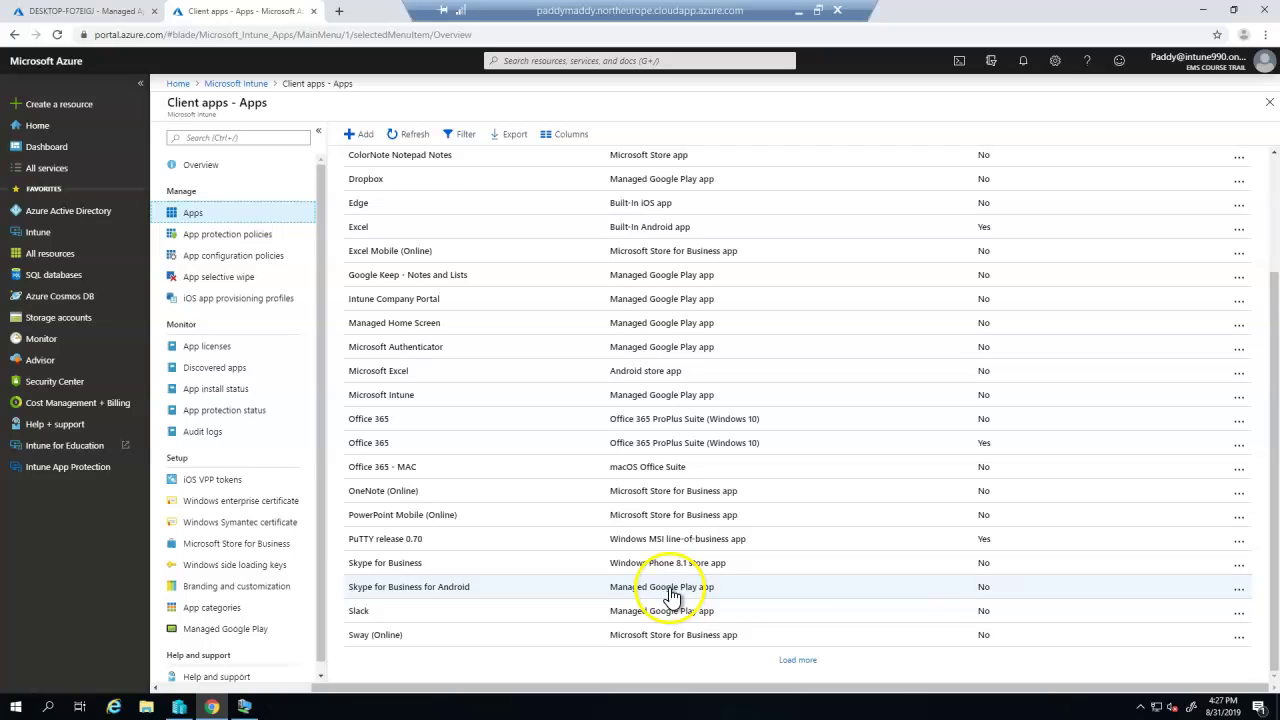
scroll(651, 603, up, 3)
click(708, 244)
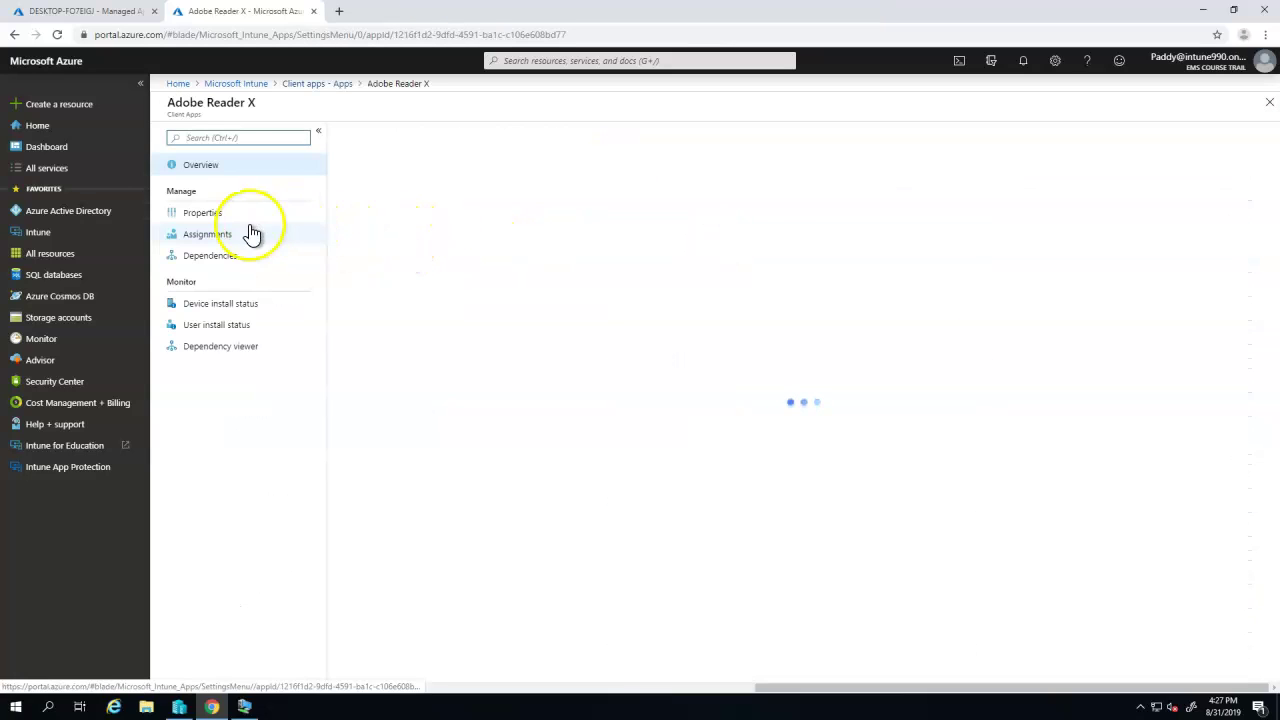
Step: Check Adobe Reader X's Required assignment to All-Win10-Devices and its AcroRead.intunewin properties
click(225, 238)
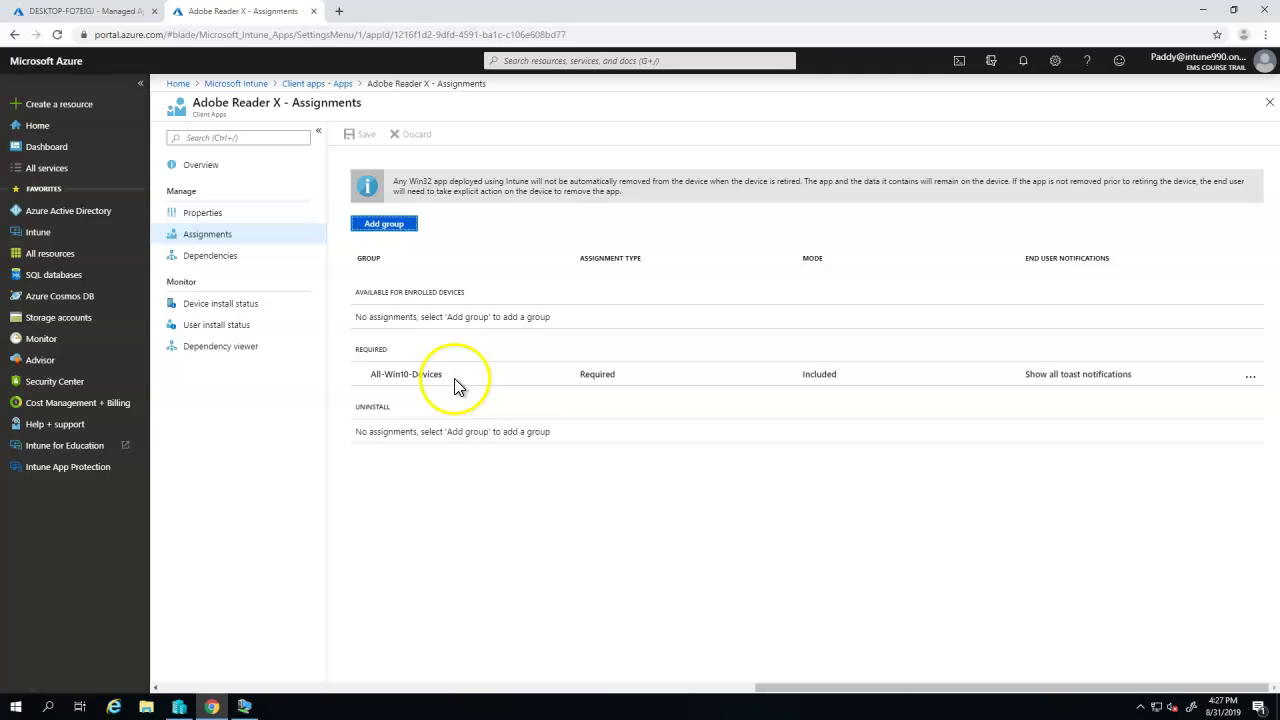
drag(463, 384, 357, 381)
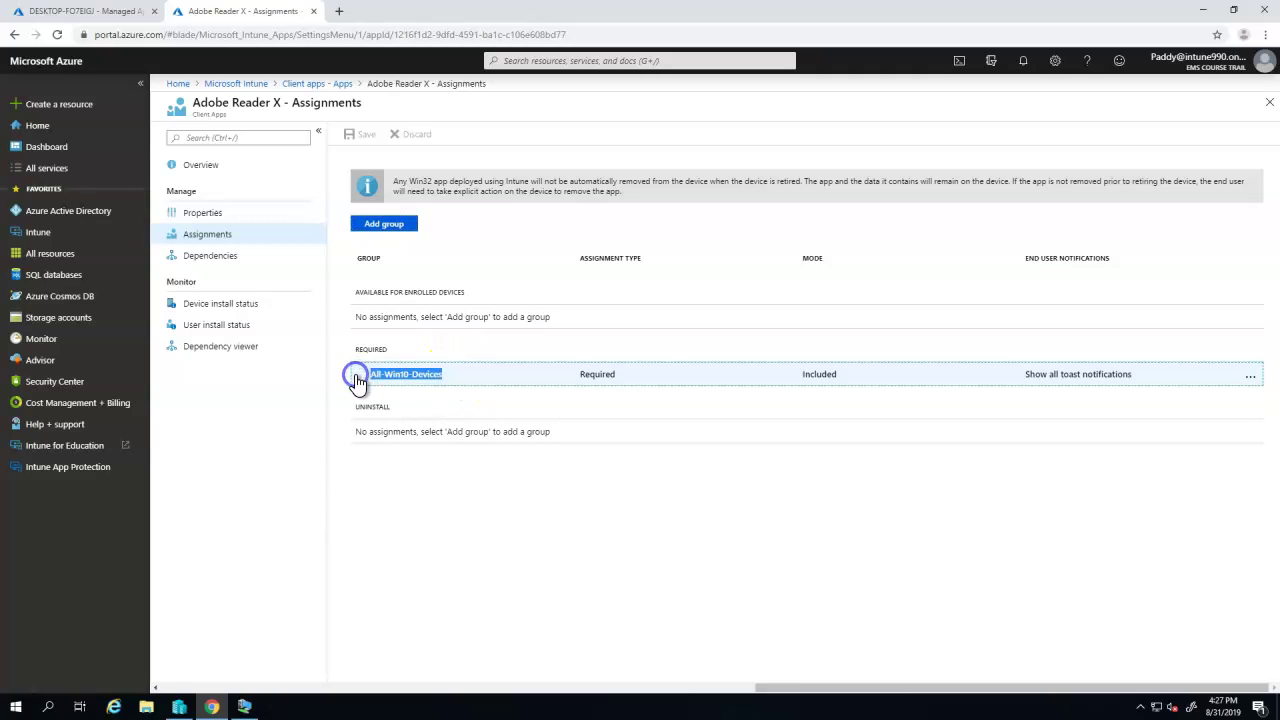
click(201, 213)
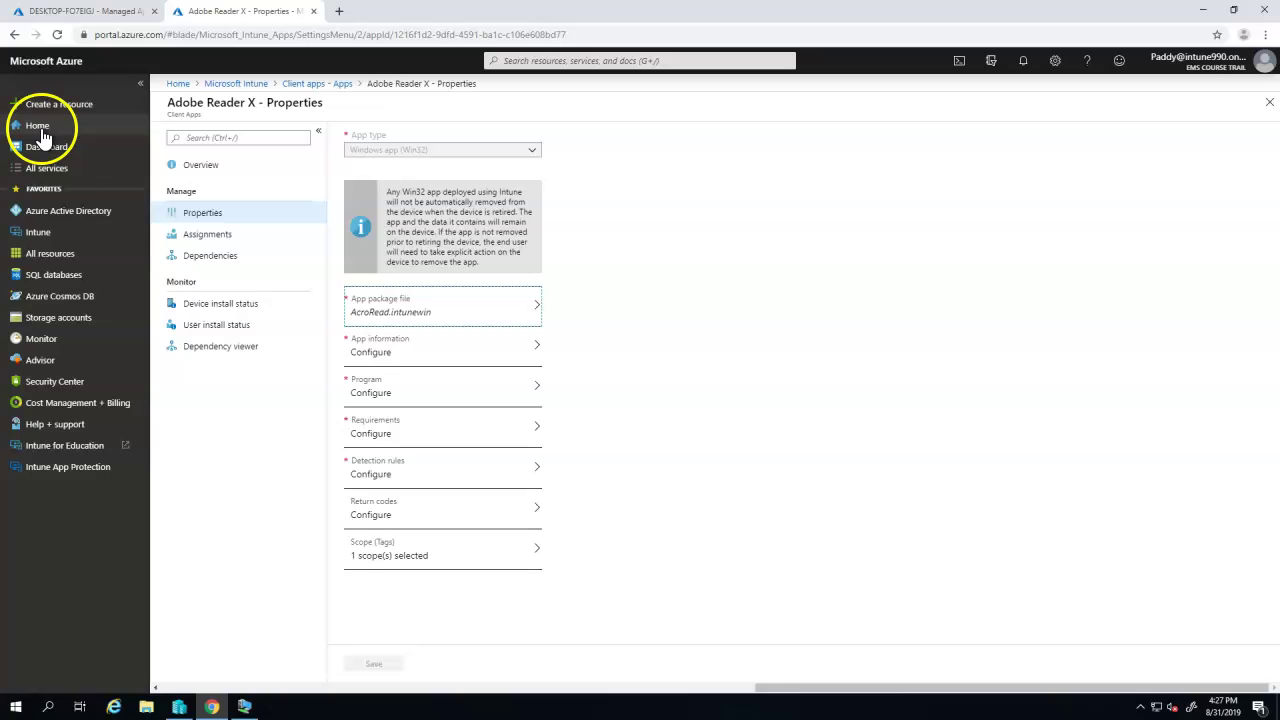
right_click(76, 211)
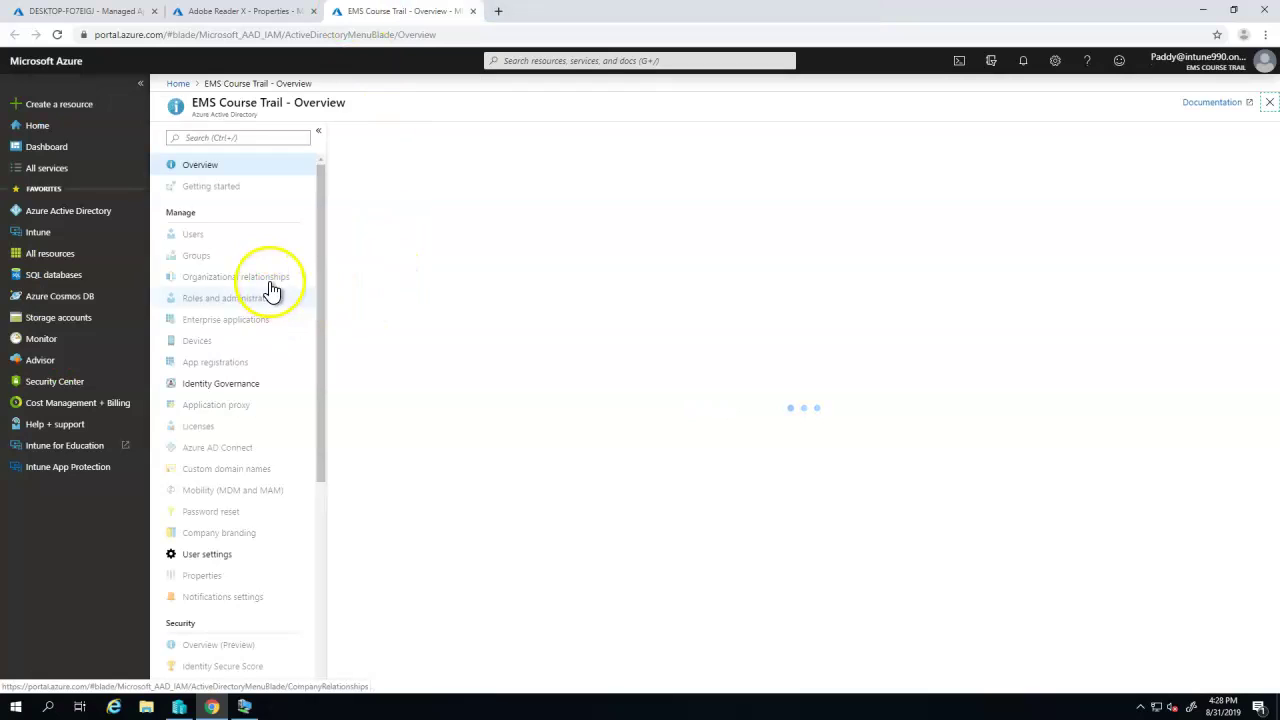
Step: Find the All-Win10-Devices group under Groups and view its members, currently only PC-ONPREM01
click(201, 259)
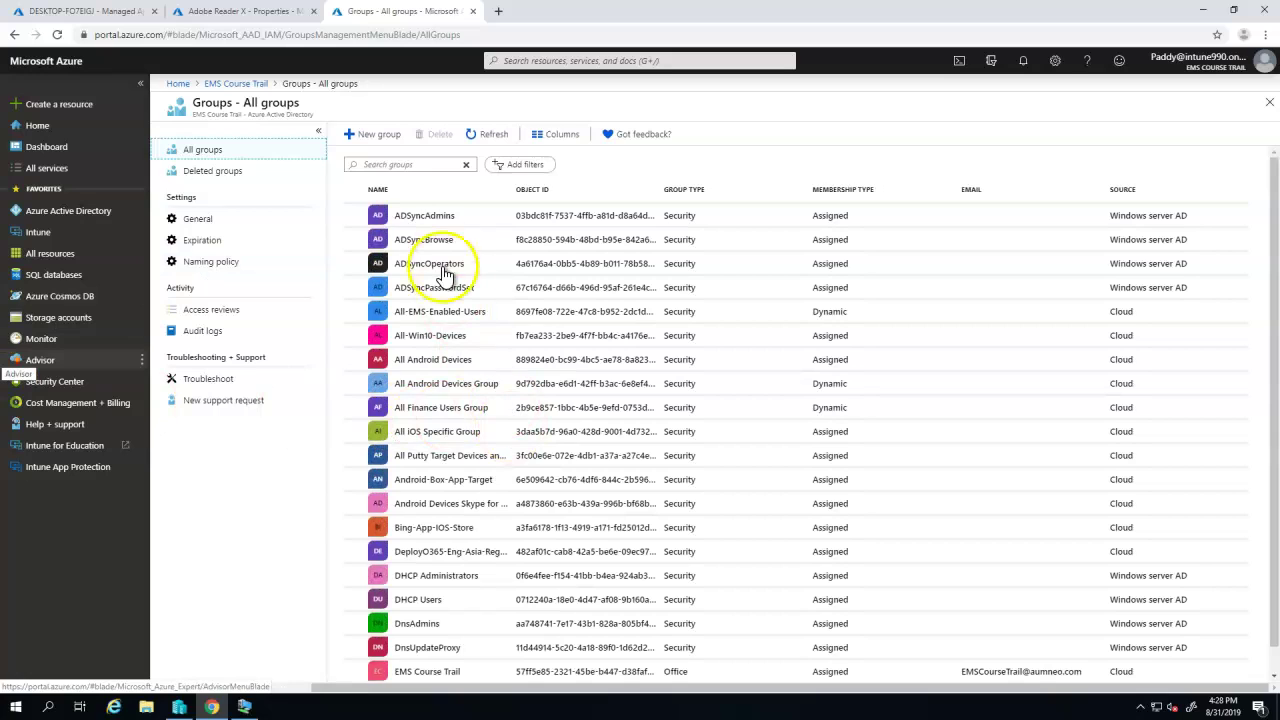
click(425, 162)
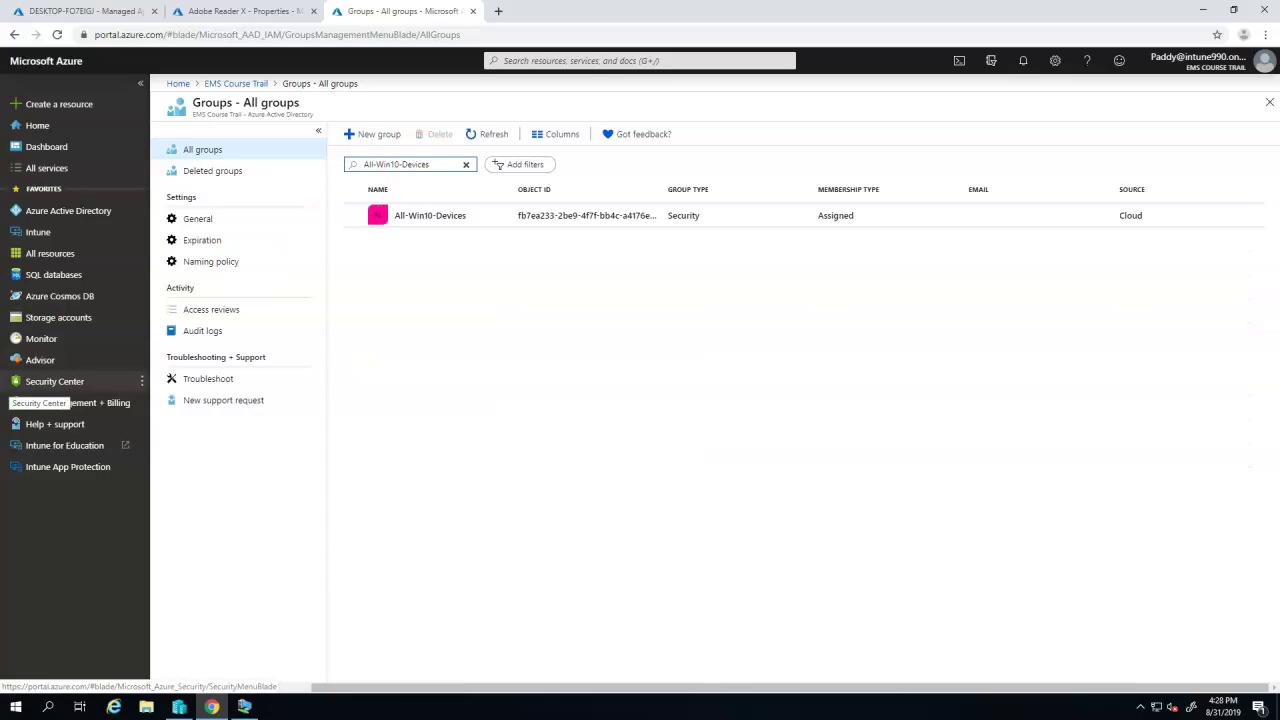
click(417, 223)
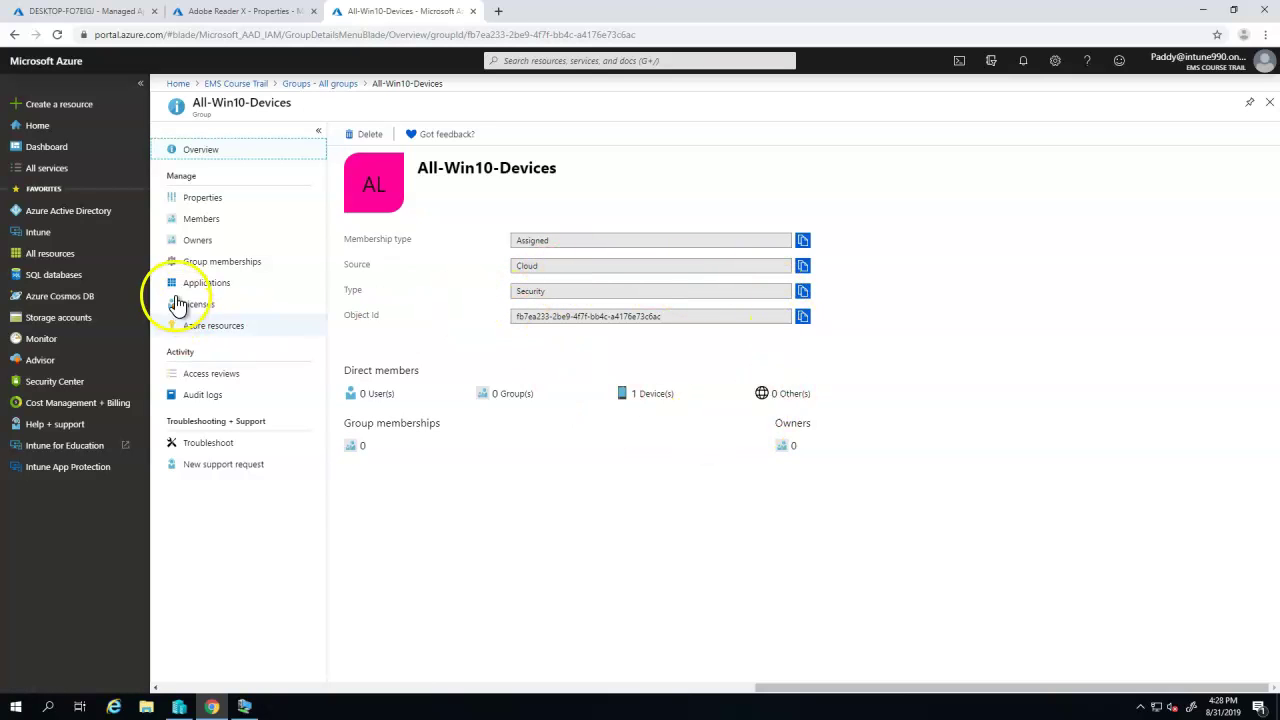
click(206, 220)
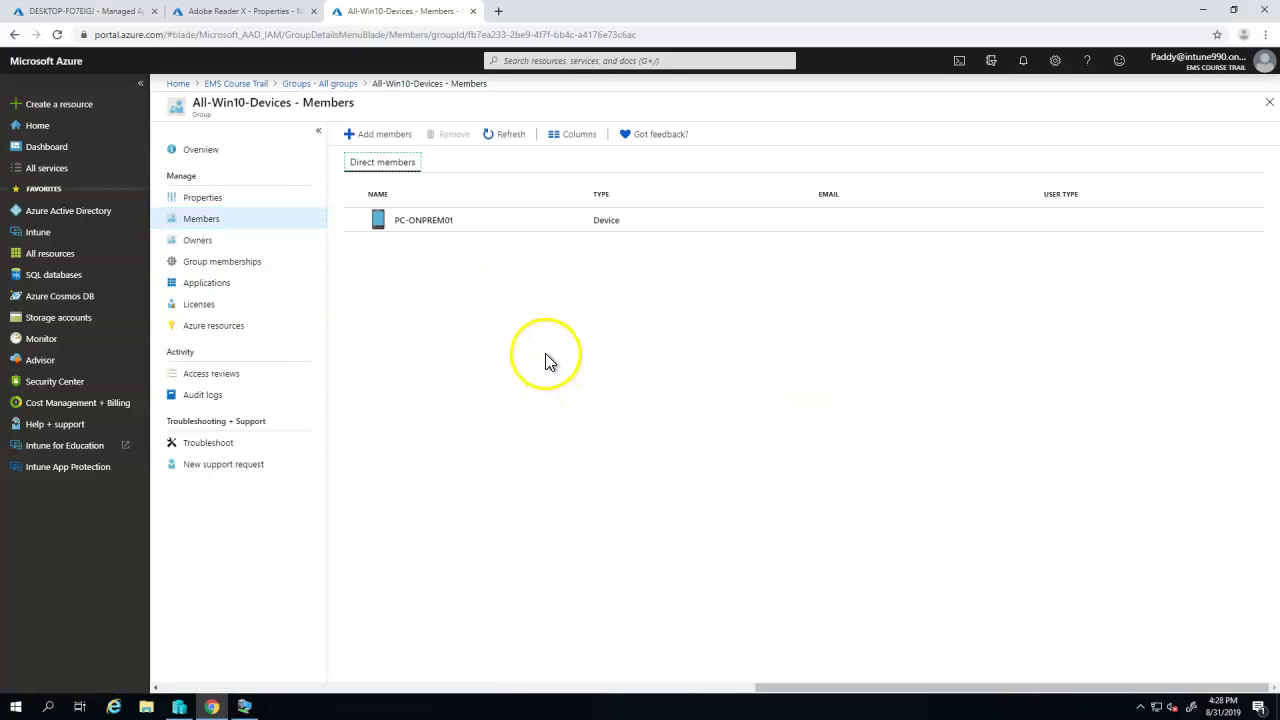
Step: Add DESKTOP-FO7EIGJ to All-Win10-Devices through Add members and dismiss the success notification
click(351, 137)
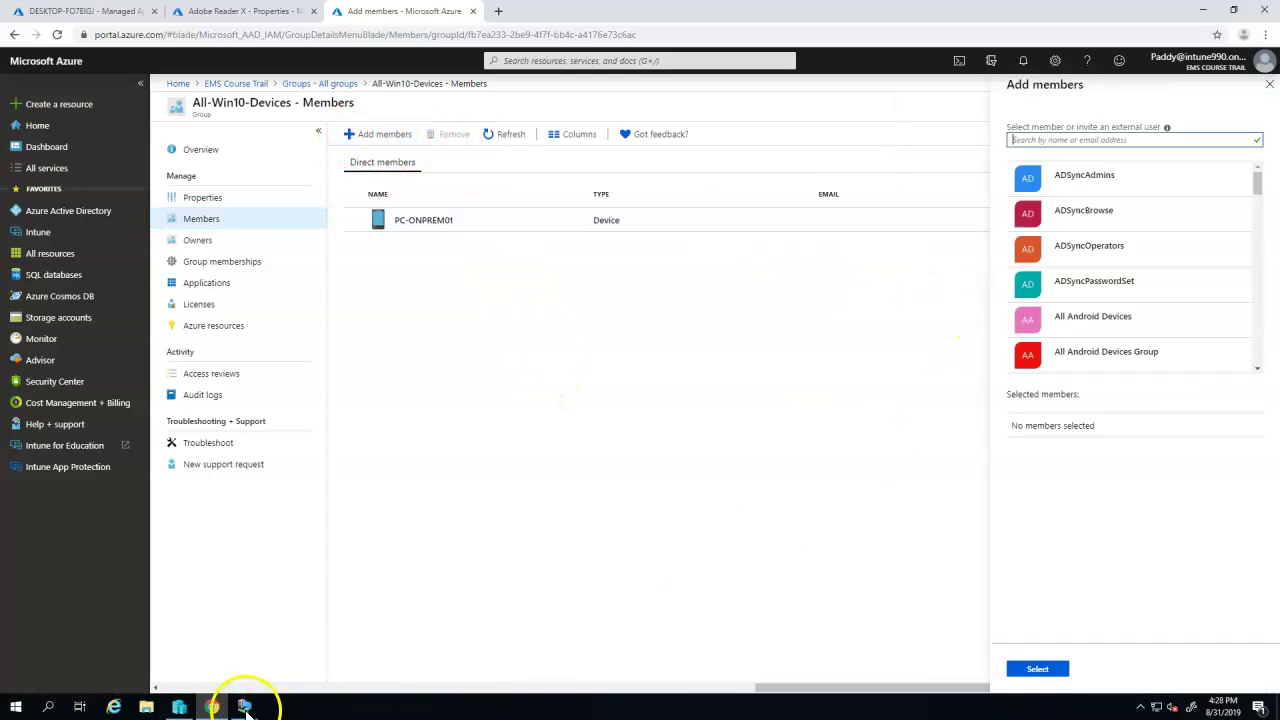
drag(1258, 183, 1275, 299)
click(1123, 284)
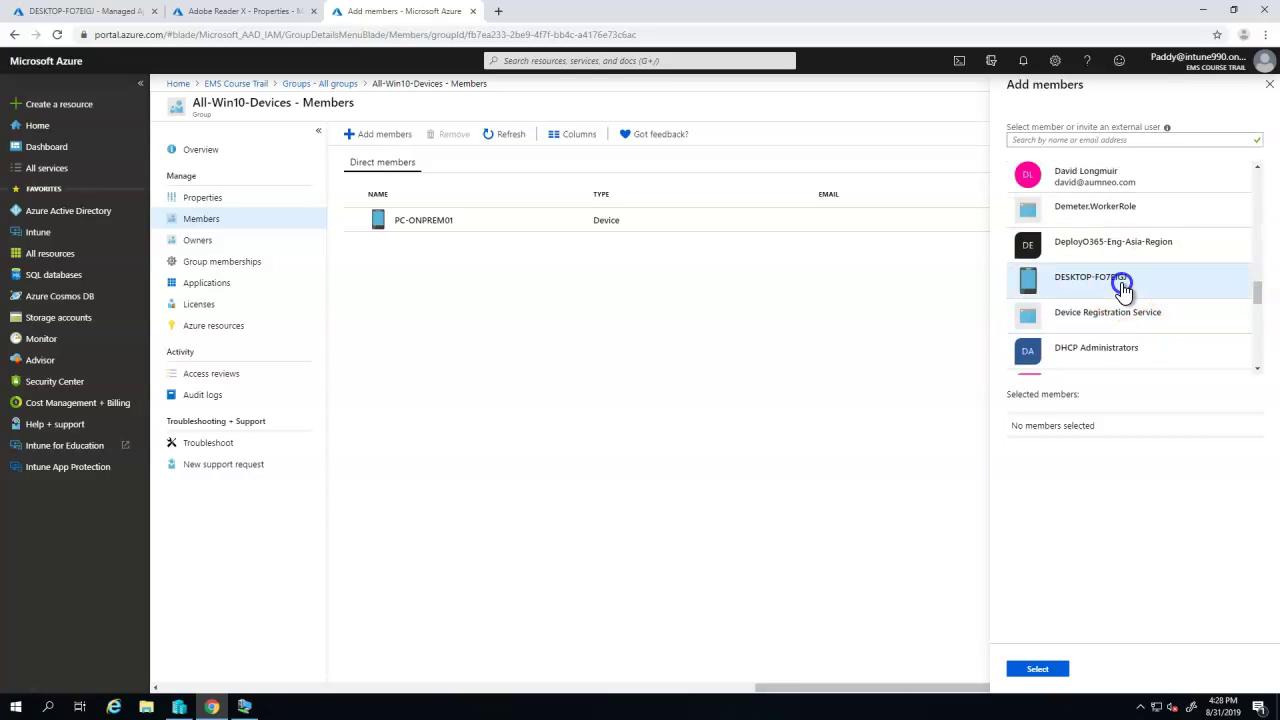
click(1037, 670)
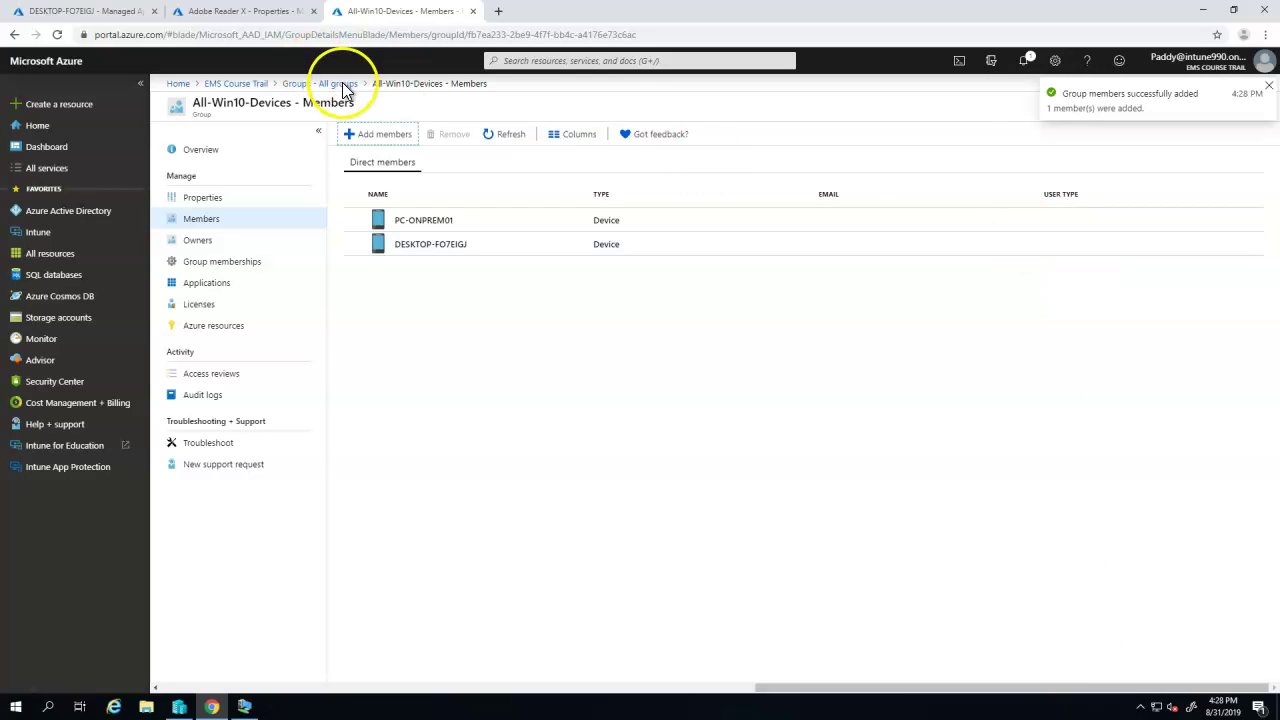
click(1270, 86)
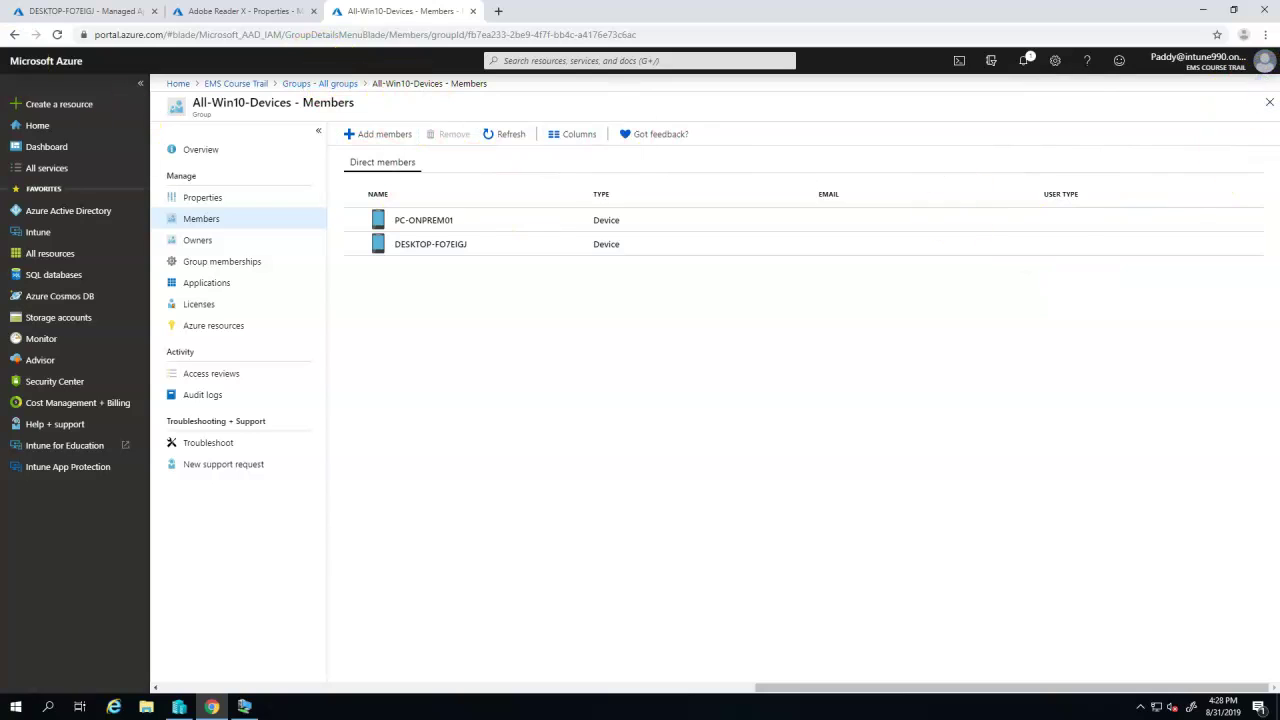
Step: Back on Adobe Reader X, confirm its Required assignment to All-Win10-Devices
click(240, 11)
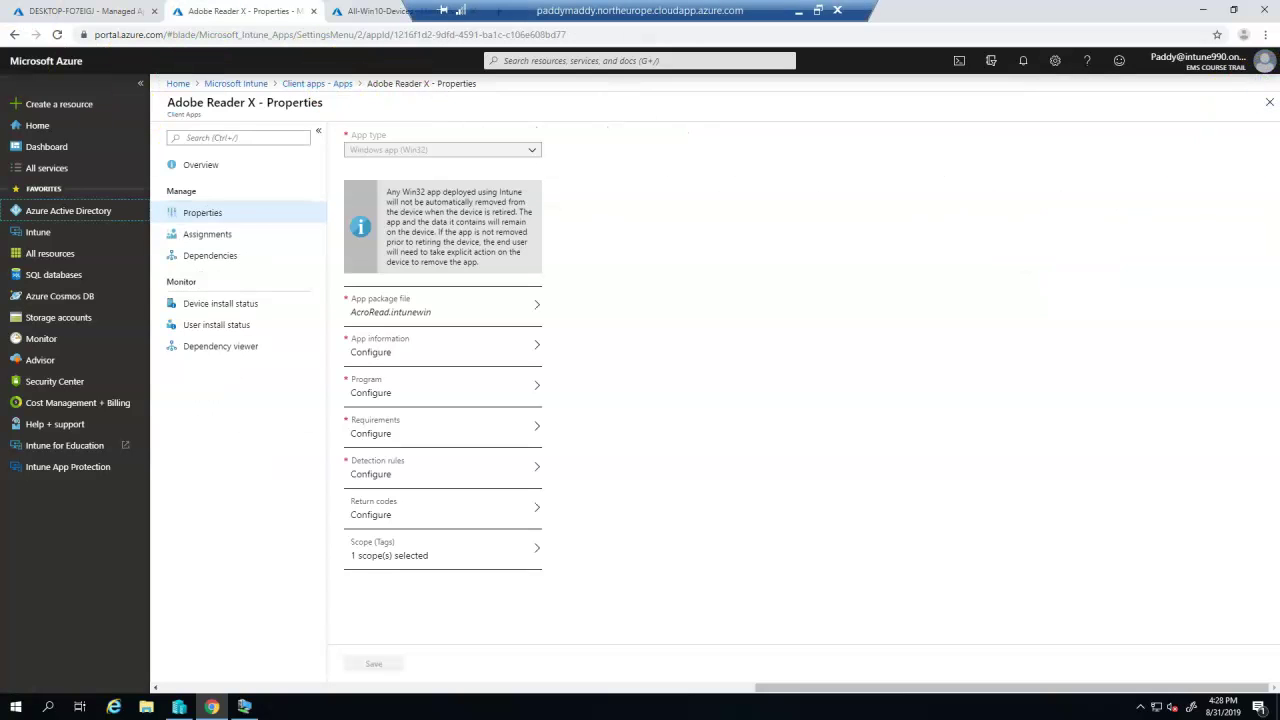
click(207, 235)
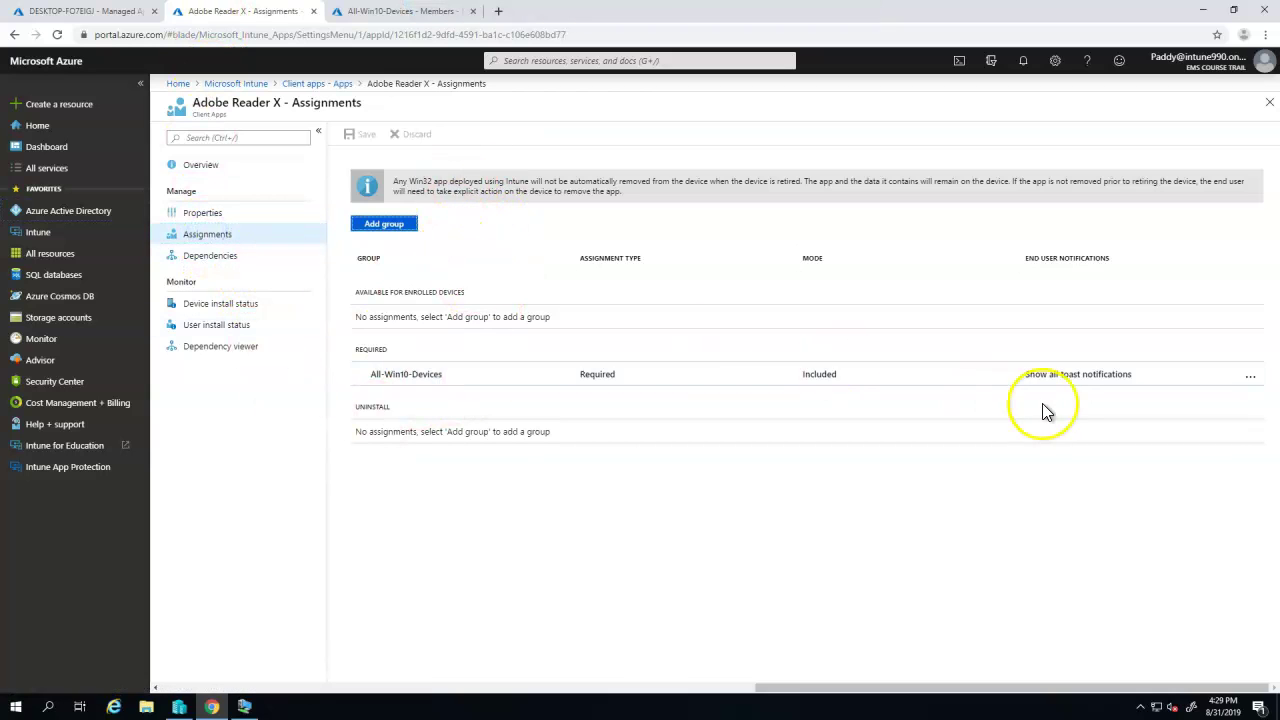
drag(1018, 376, 1143, 375)
click(630, 380)
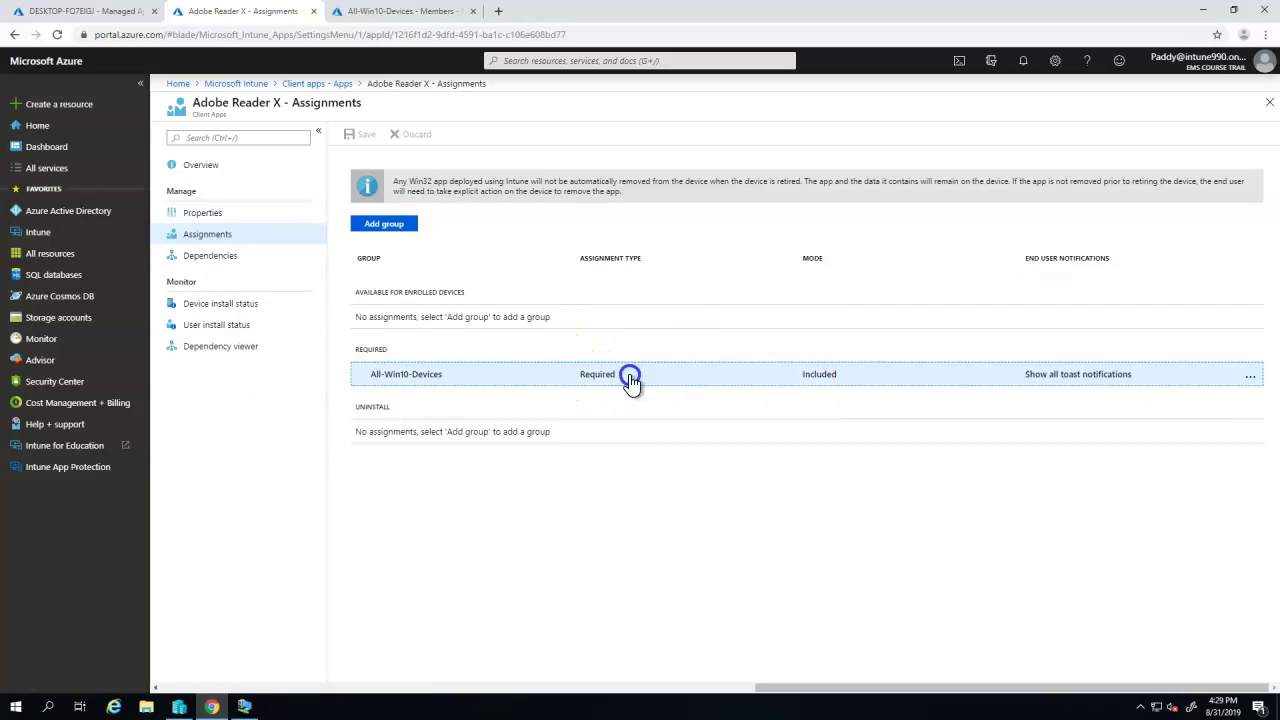
double_click(630, 378)
Step: Check the app's dependencies and device install status (no devices), then switch to the client VM
click(193, 256)
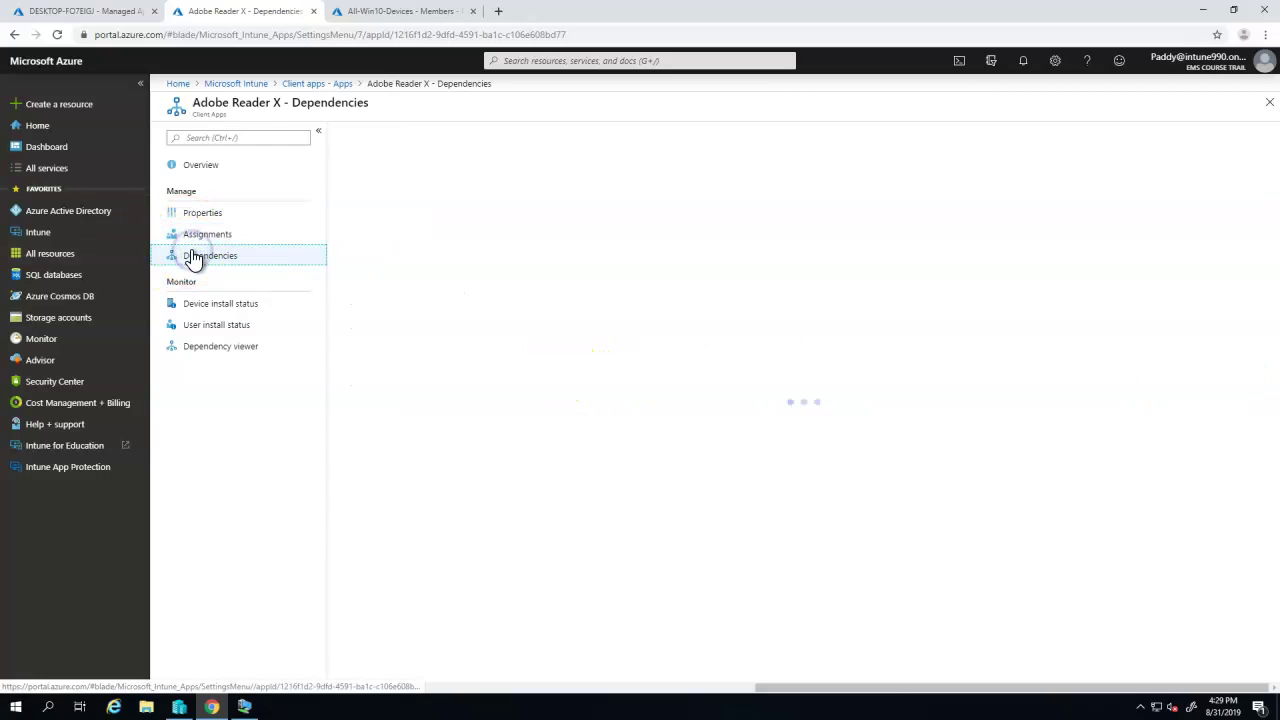
click(185, 309)
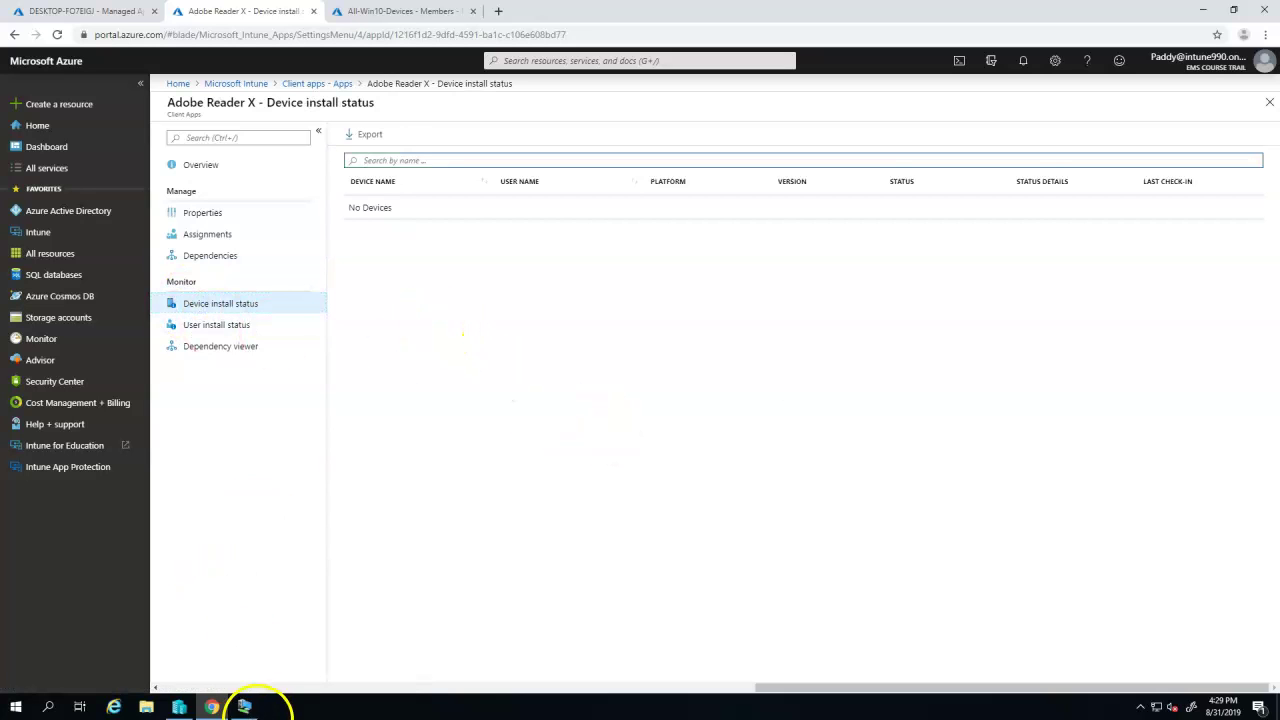
click(245, 706)
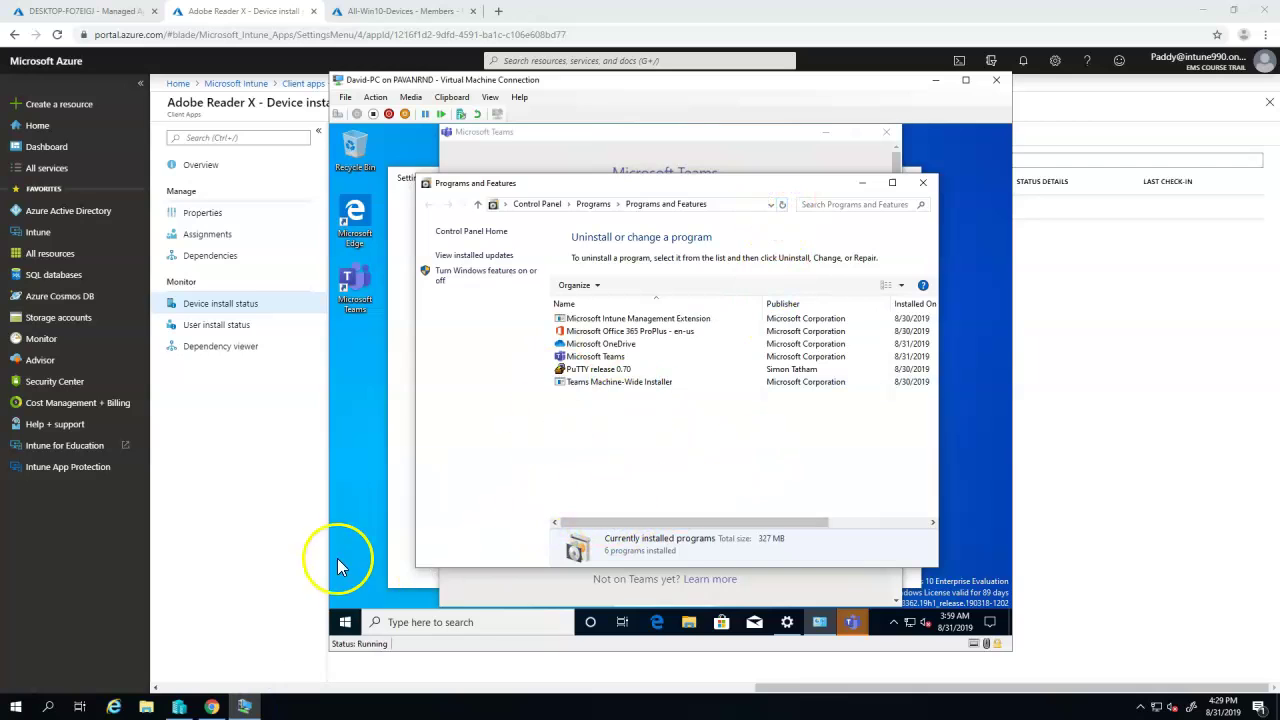
Step: On the VM, open Settings > Accounts > Access work or school
click(345, 622)
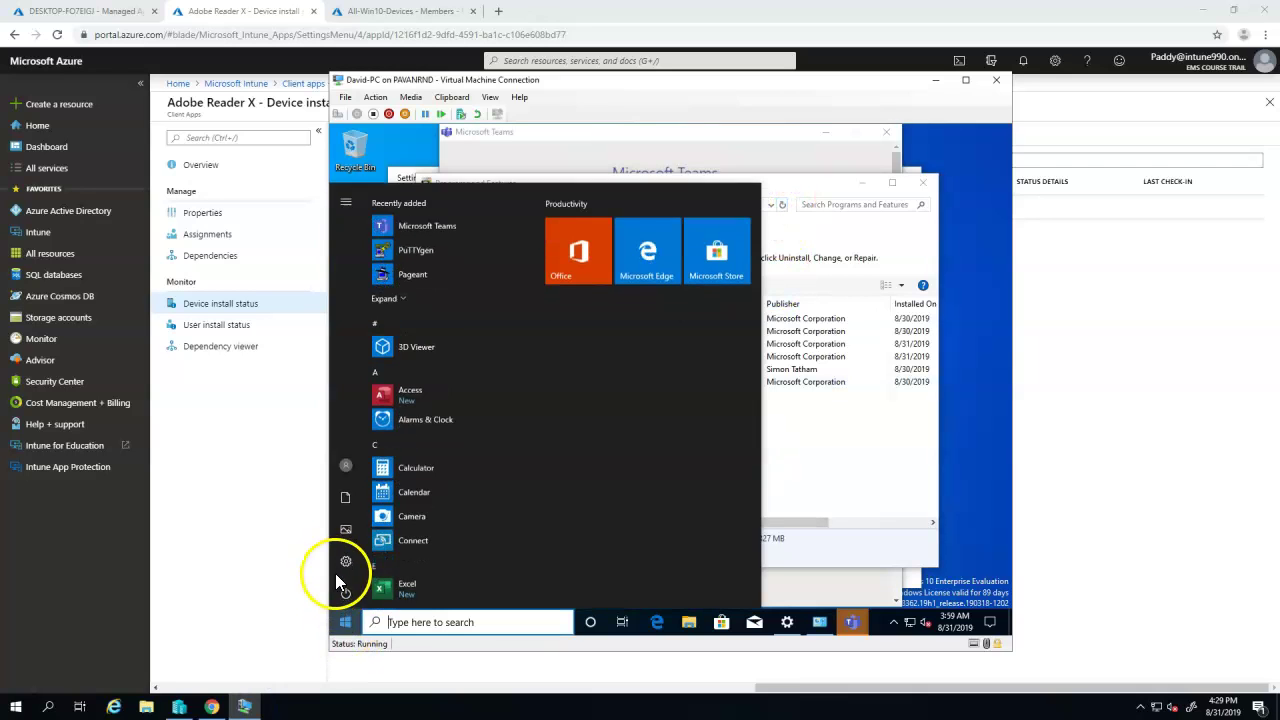
click(342, 561)
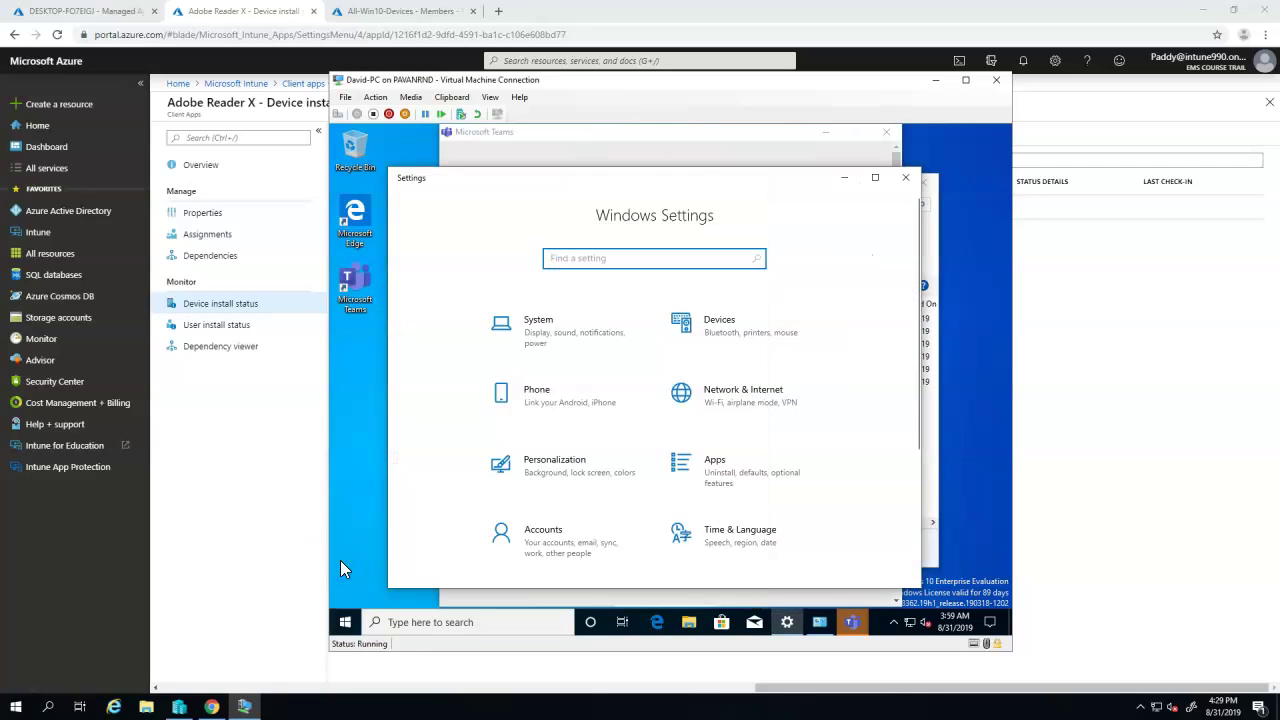
scroll(531, 517, down, 2)
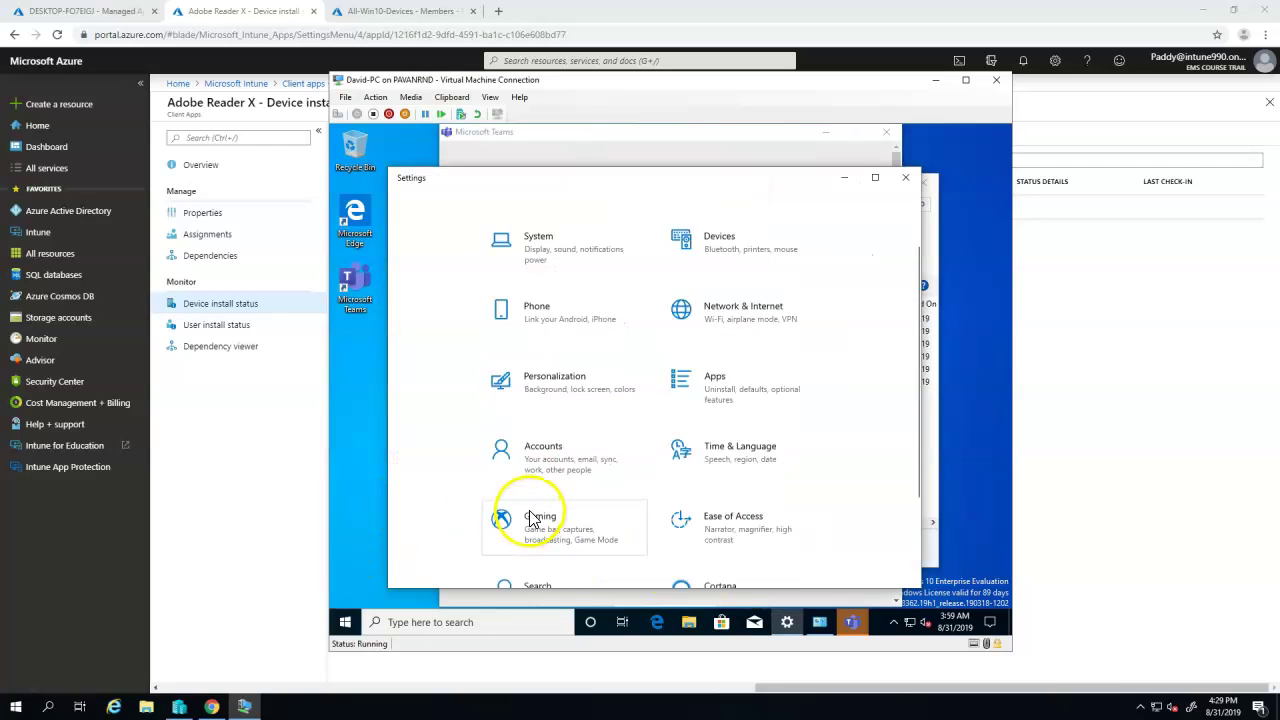
scroll(531, 517, down, 3)
click(555, 343)
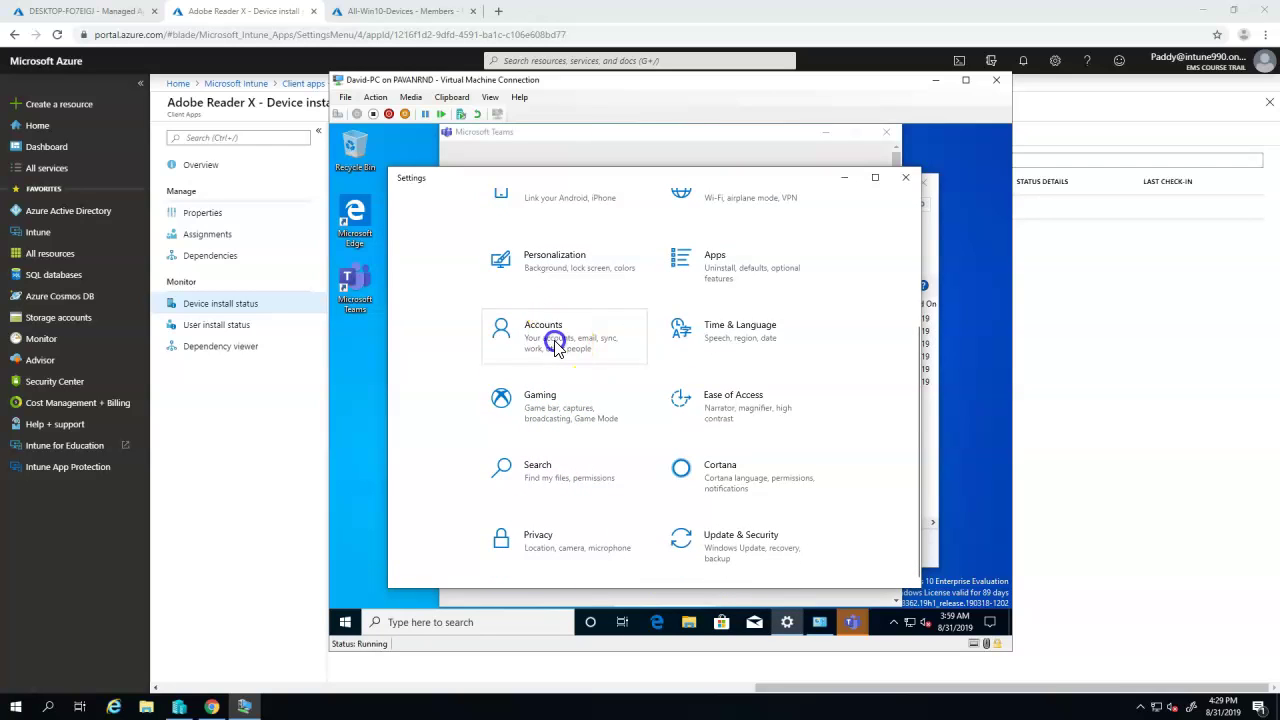
click(553, 341)
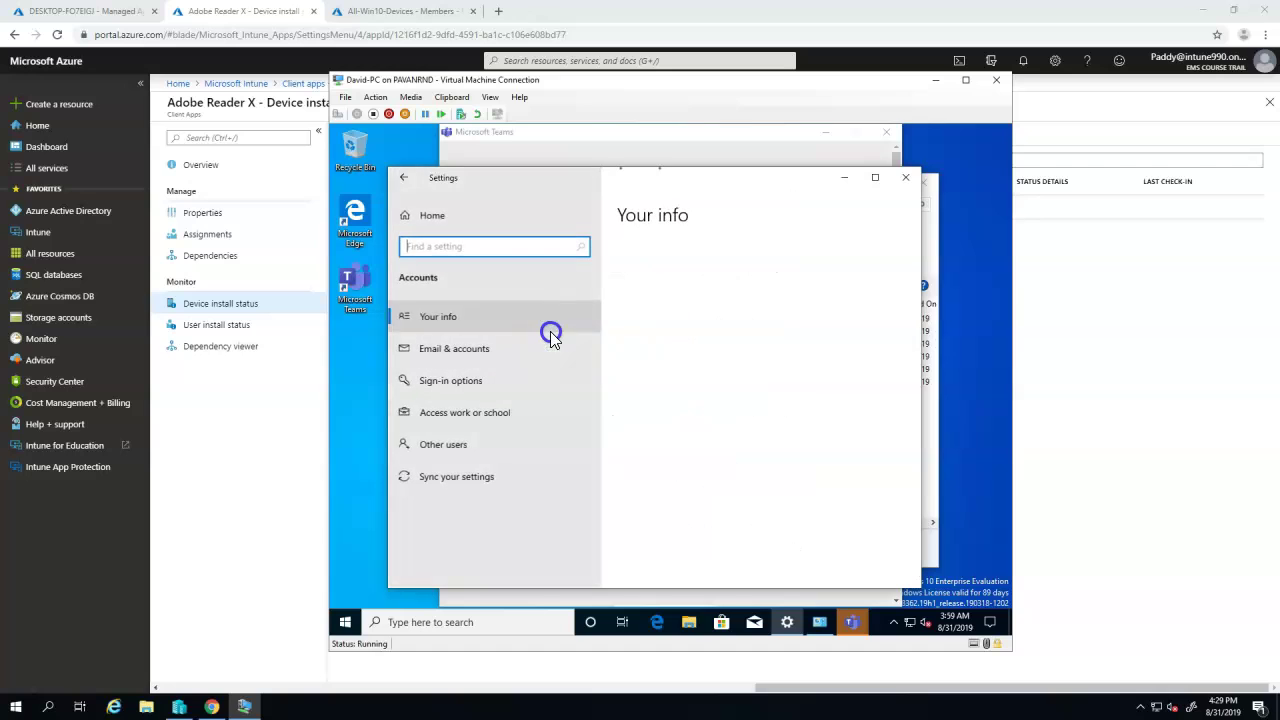
click(527, 413)
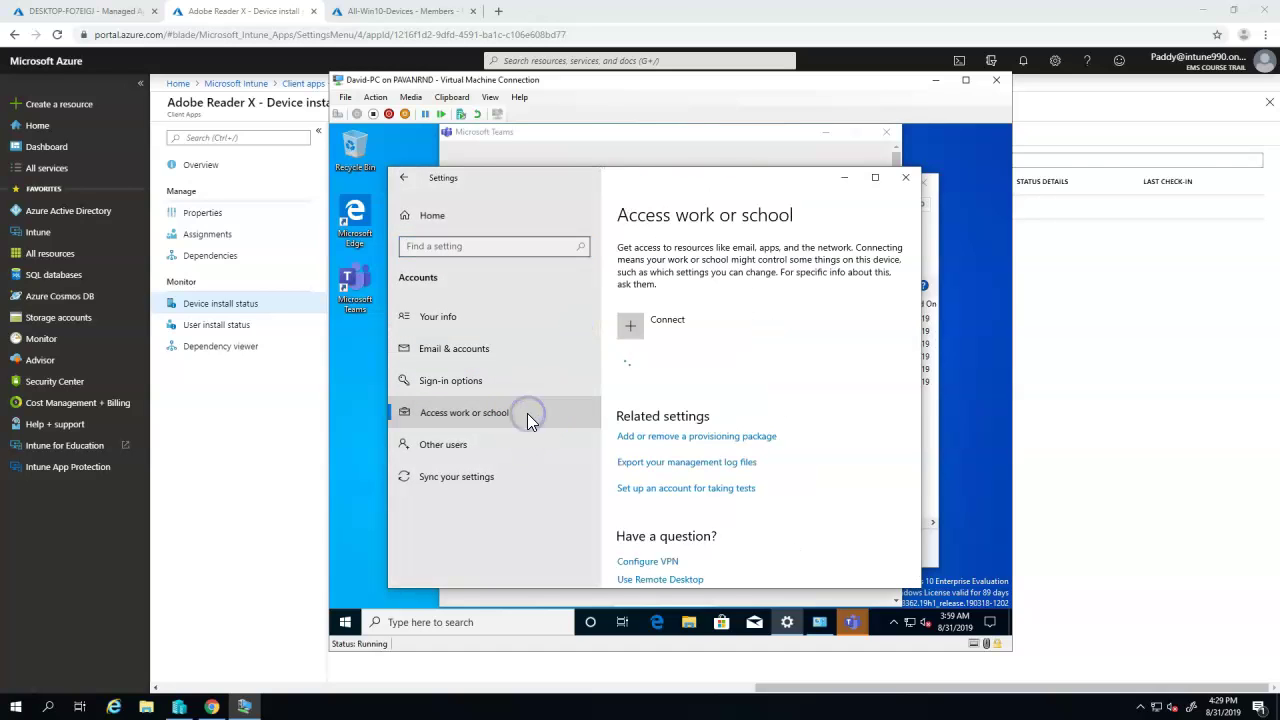
Step: Open the connected Azure AD account's info, start a Sync, and maximize the Settings window
click(686, 372)
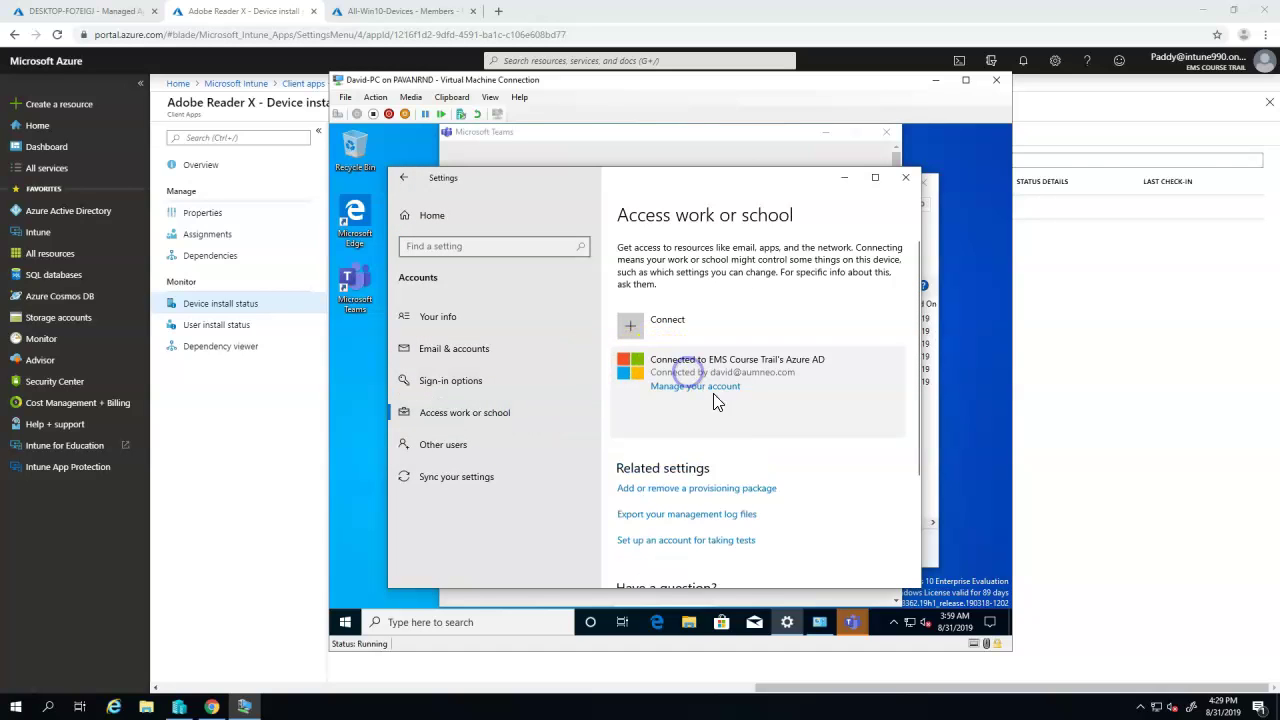
click(785, 421)
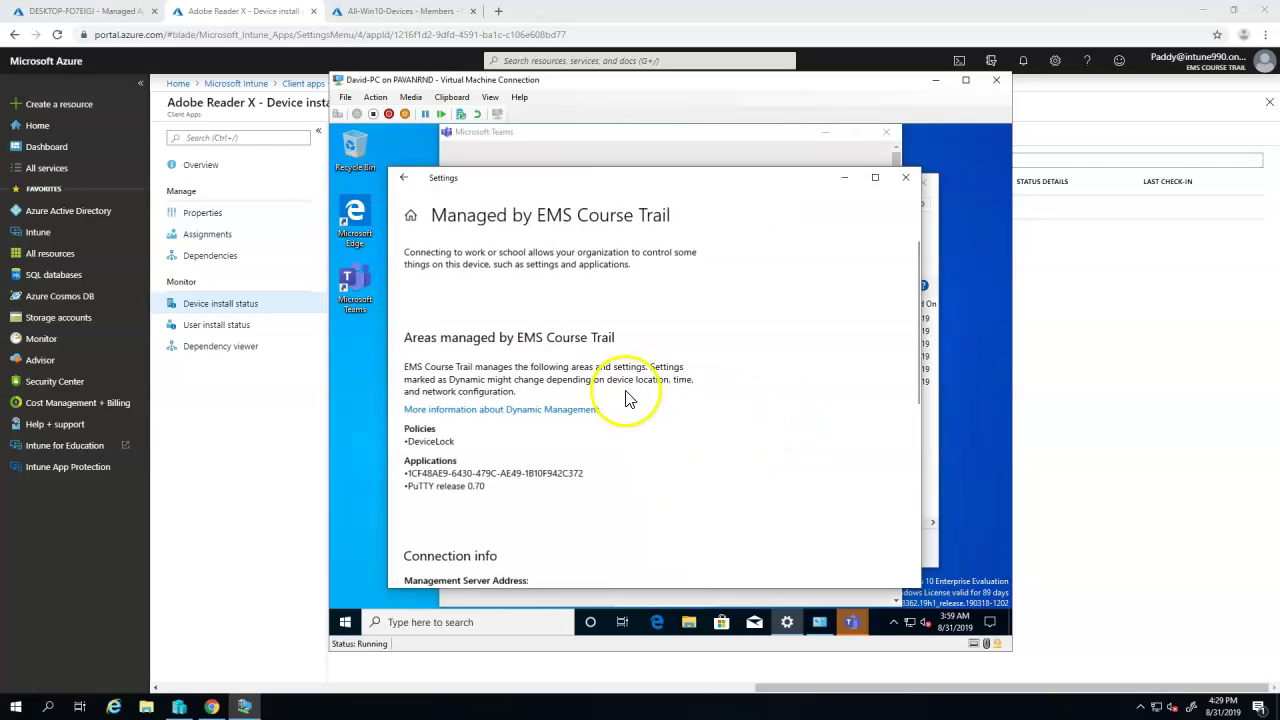
scroll(505, 486, down, 4)
click(440, 488)
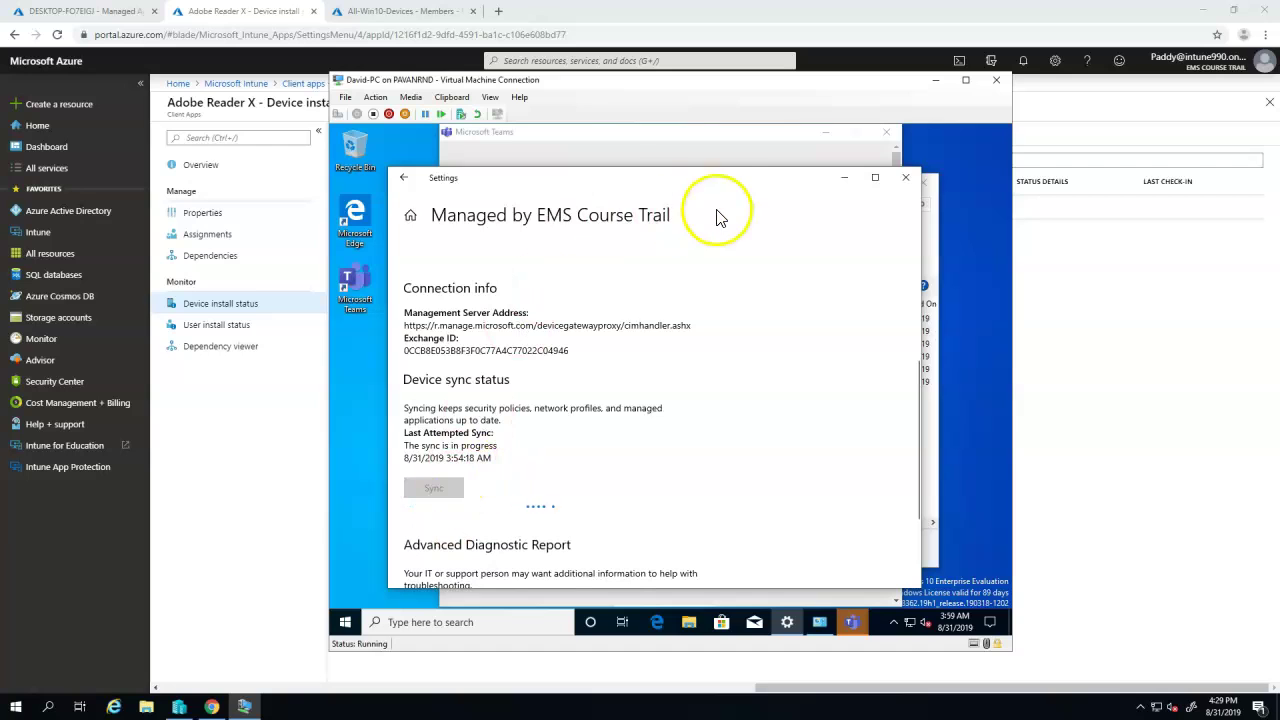
double_click(737, 177)
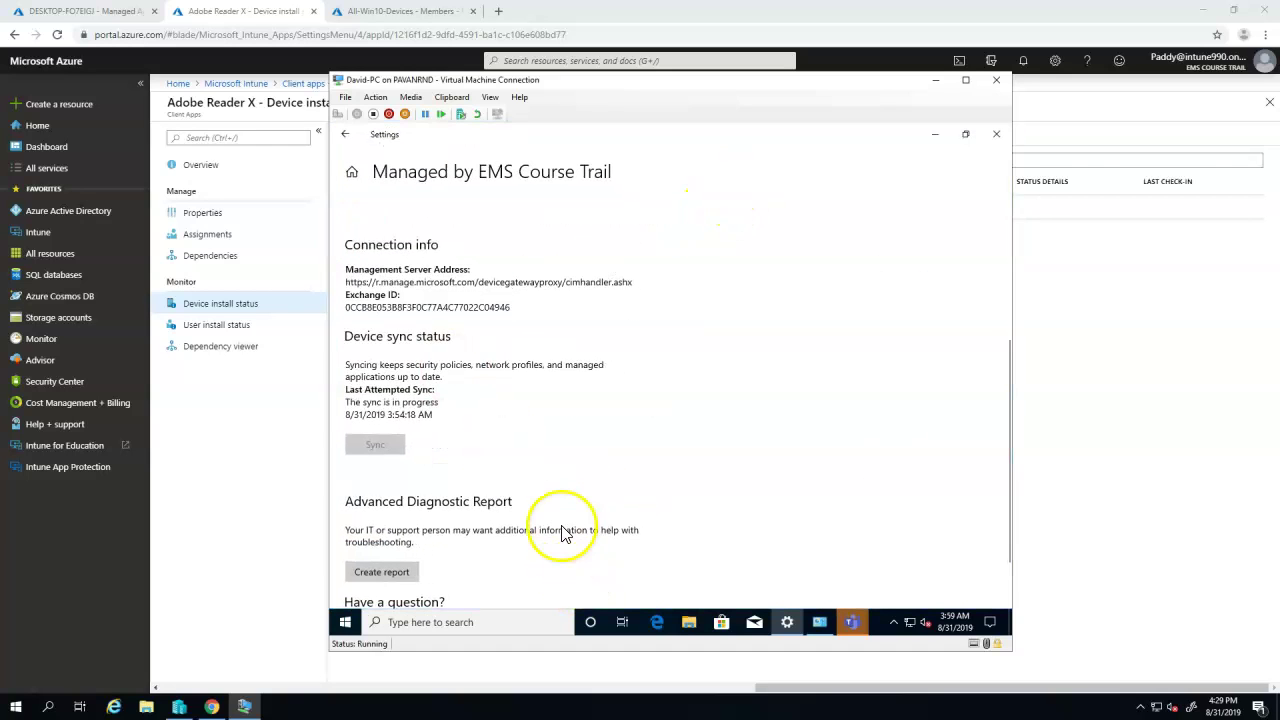
scroll(562, 530, up, 3)
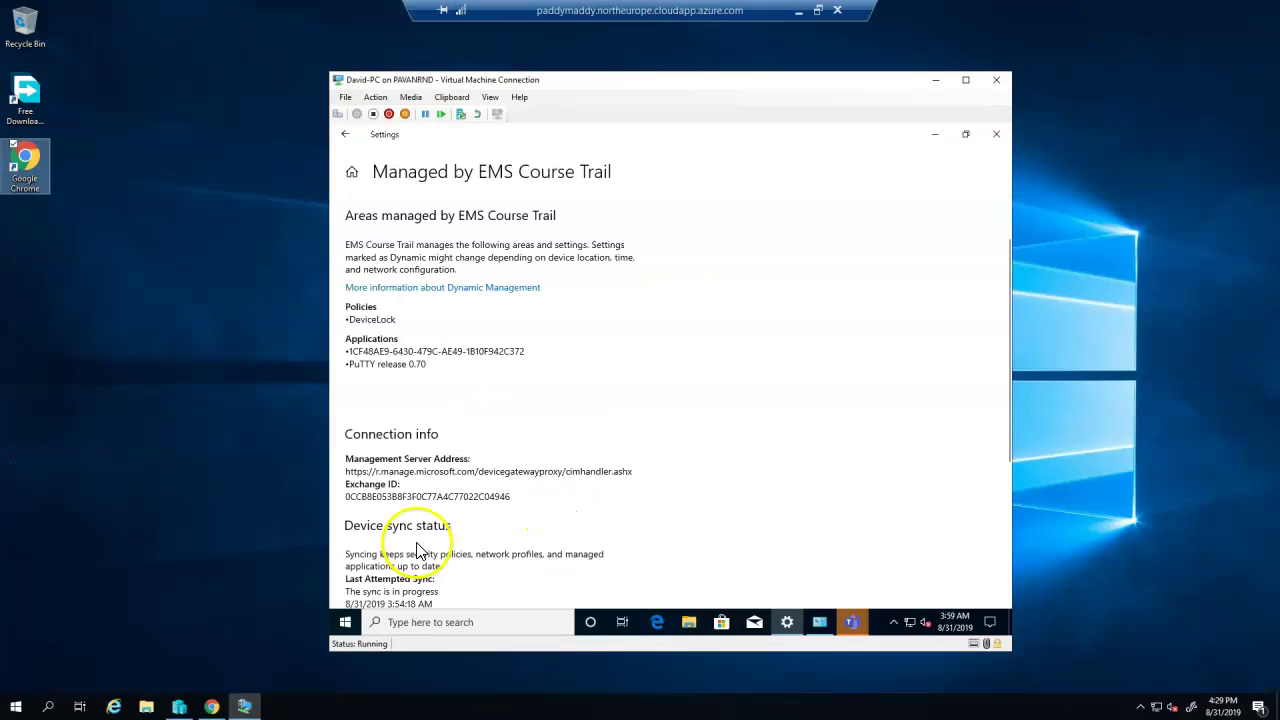
scroll(450, 450, down, 3)
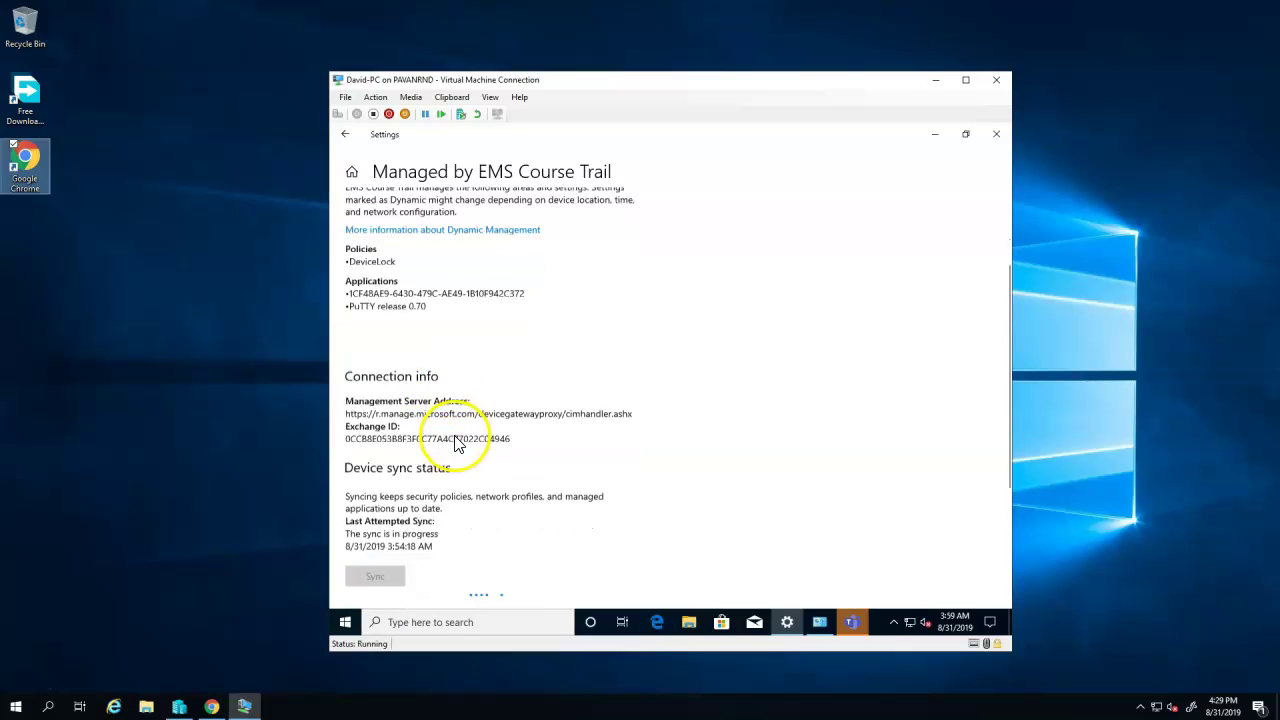
scroll(455, 443, up, 2)
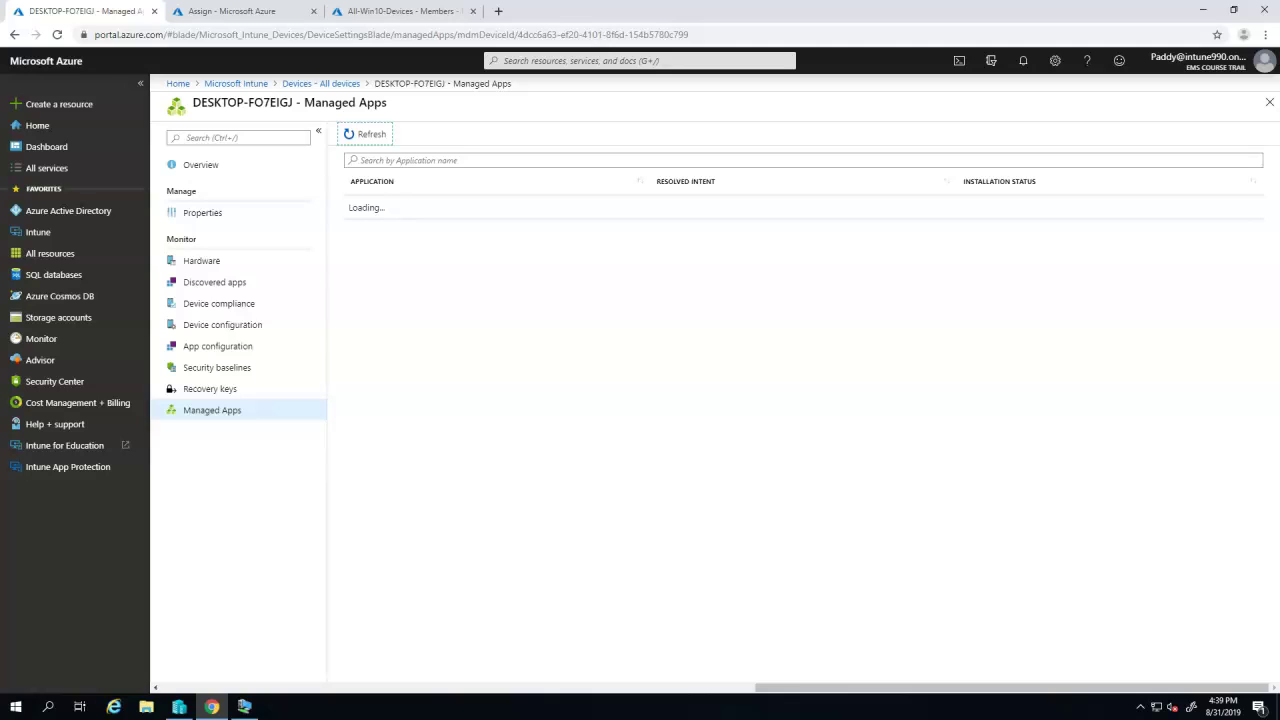
Step: Open Adobe Reader X's installation status on DESKTOP-FO7EIGJ's Managed Apps, still awaiting install status
click(983, 212)
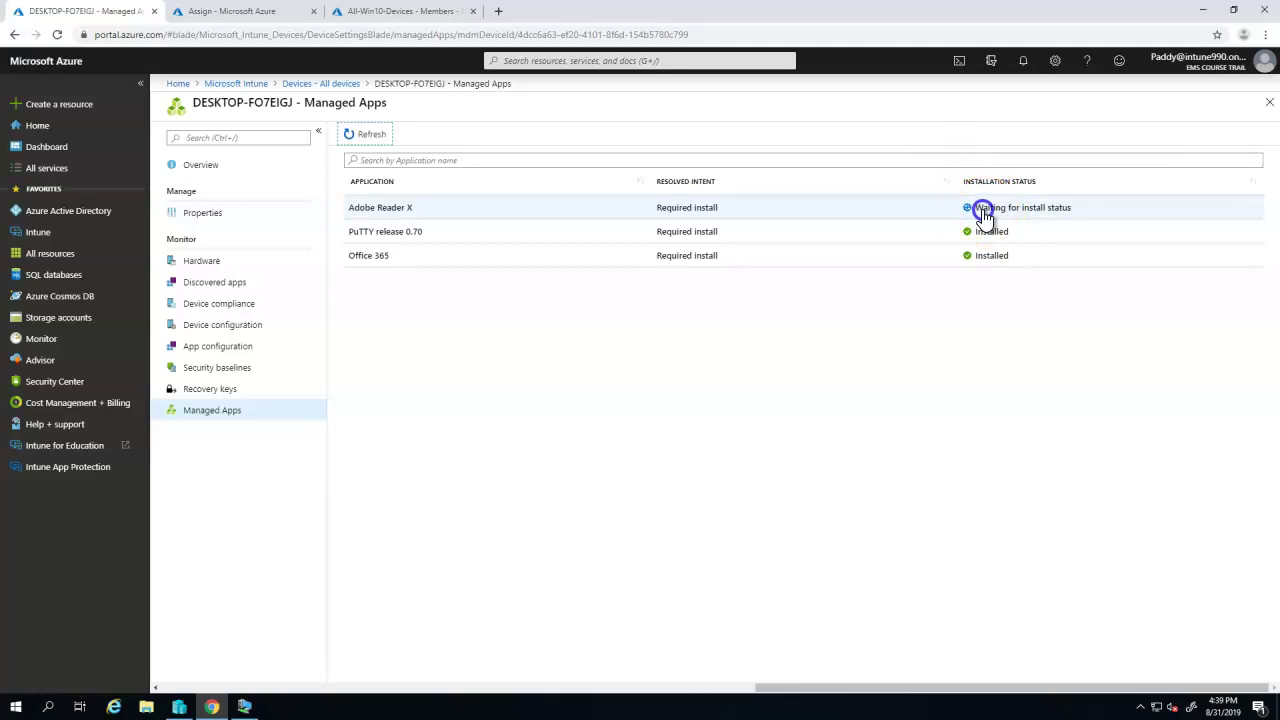
drag(983, 212, 1054, 209)
click(829, 216)
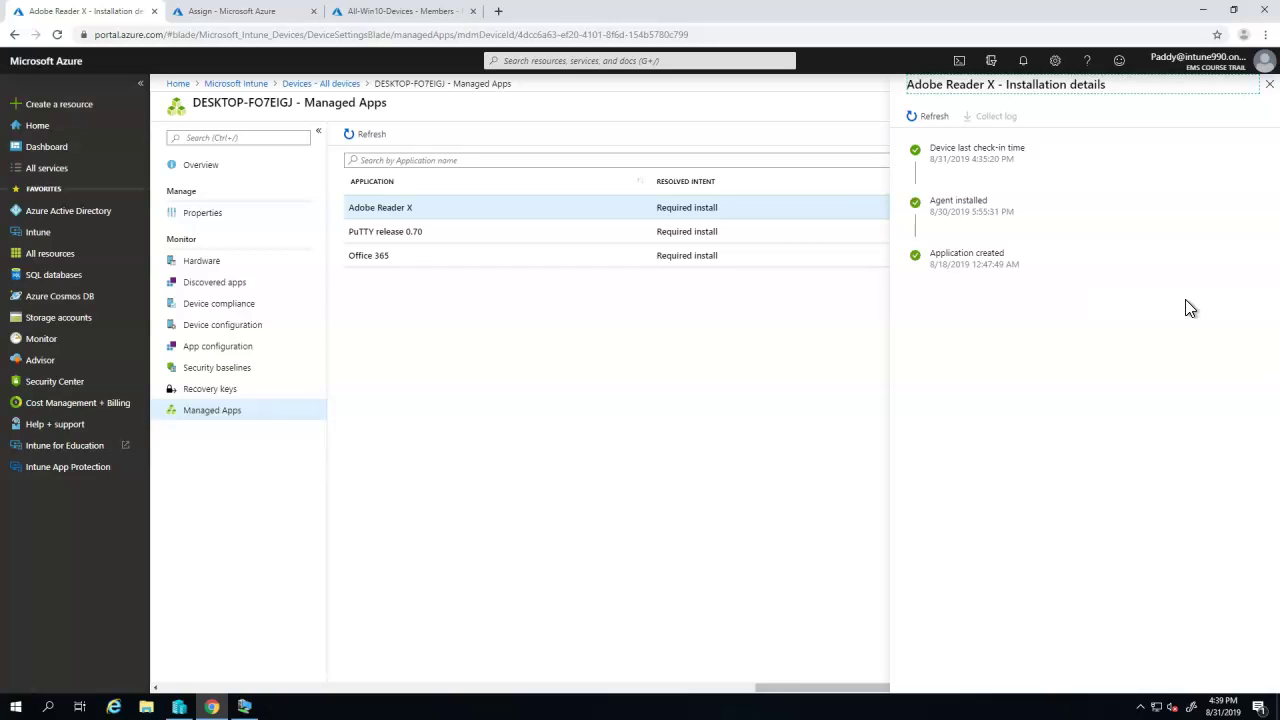
click(948, 198)
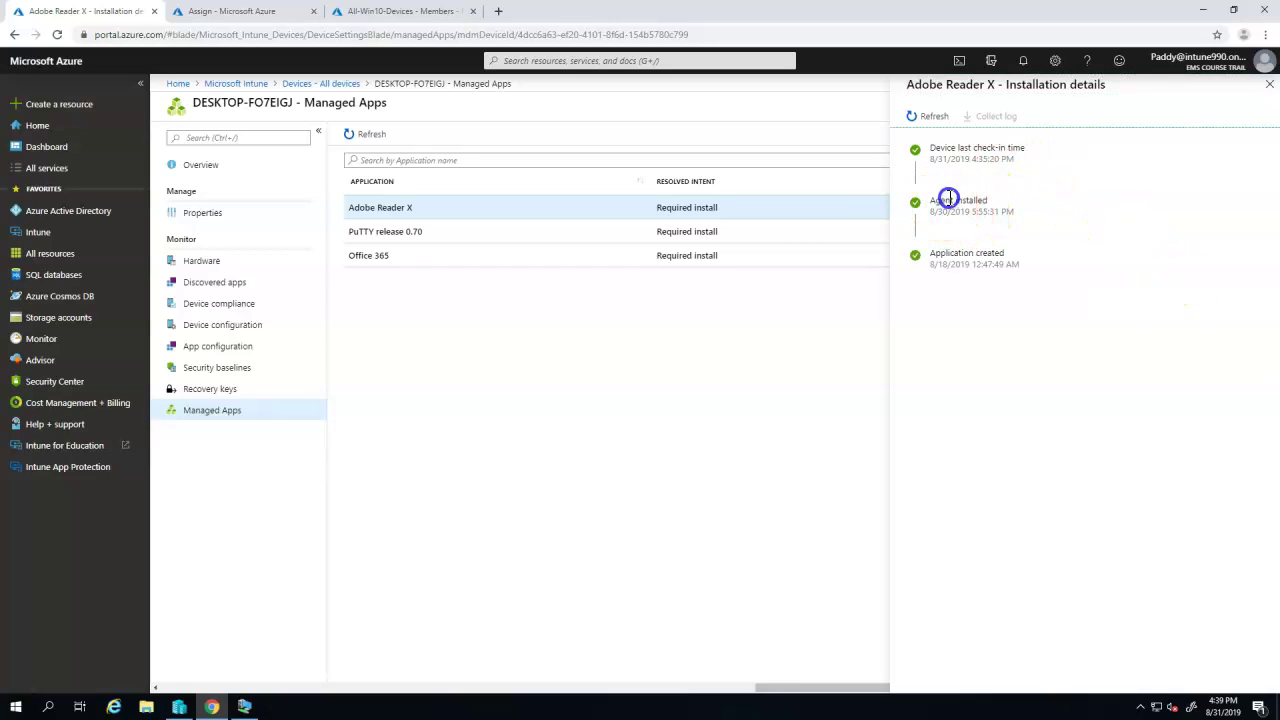
drag(948, 198, 988, 200)
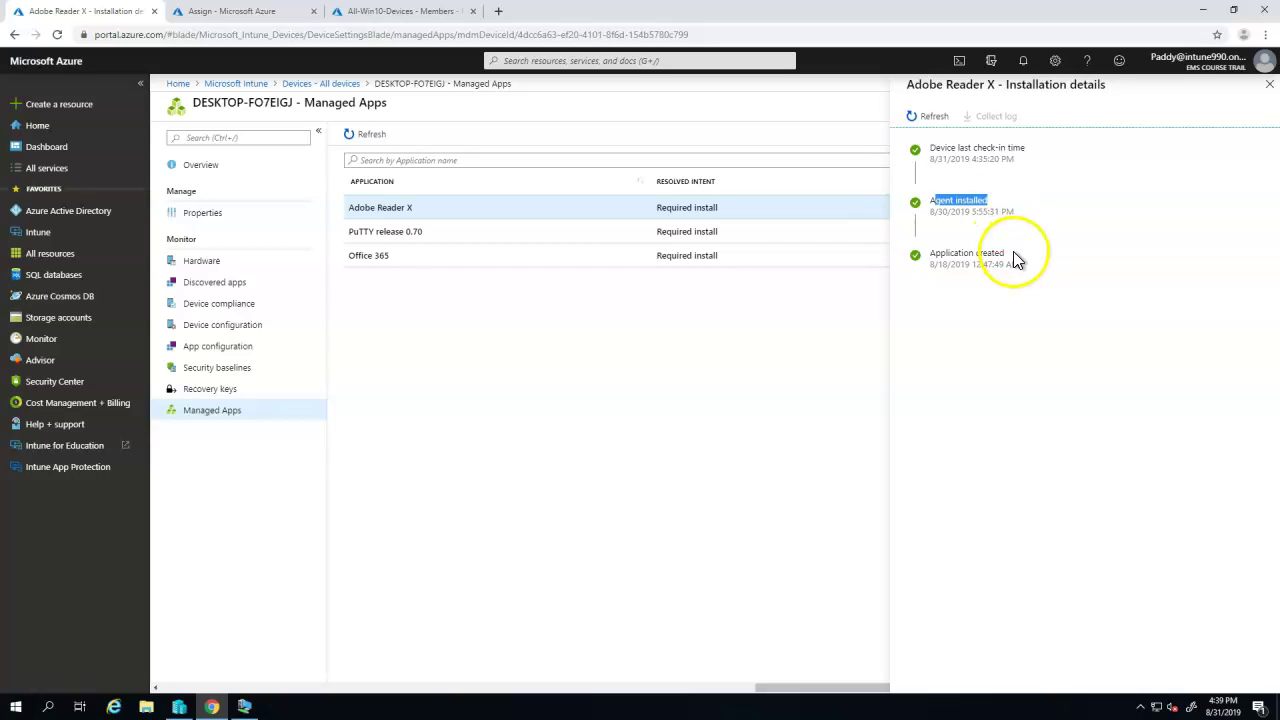
click(1013, 251)
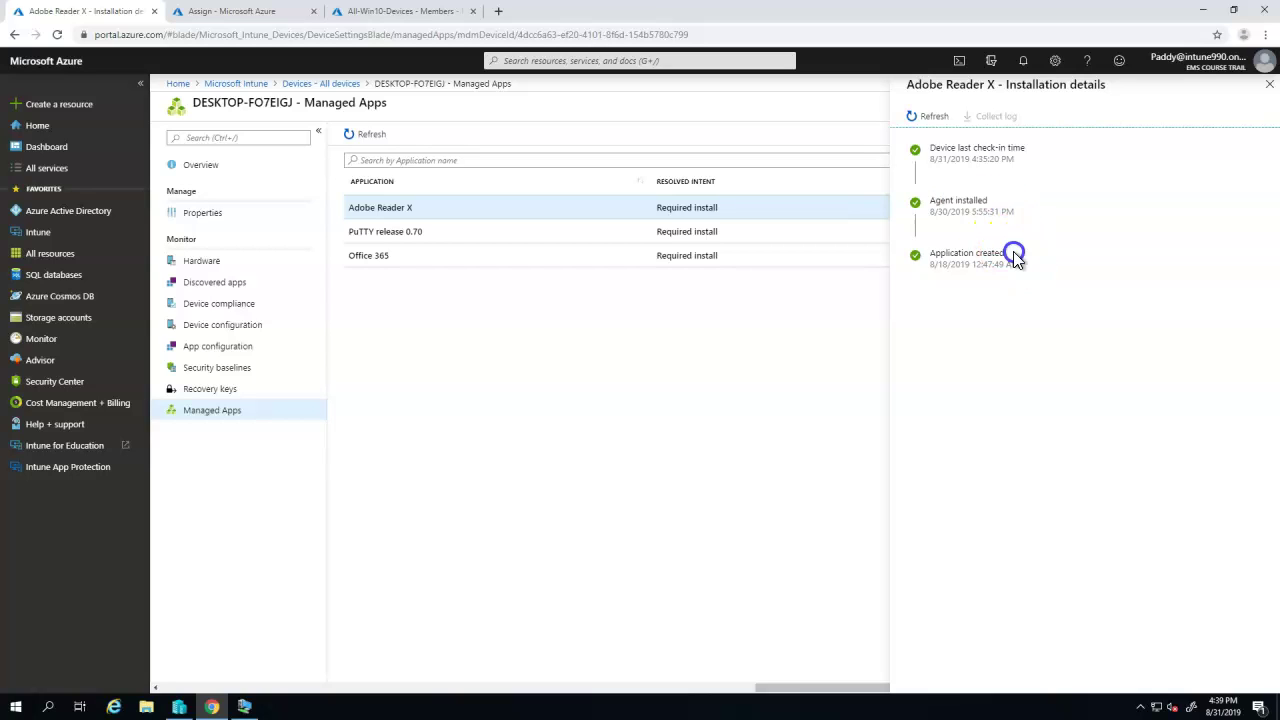
click(971, 196)
click(975, 152)
Step: Refresh the VM's Programs and Features twice; six programs (327 MB) show, without Adobe Reader X
drag(975, 152, 1006, 152)
click(244, 707)
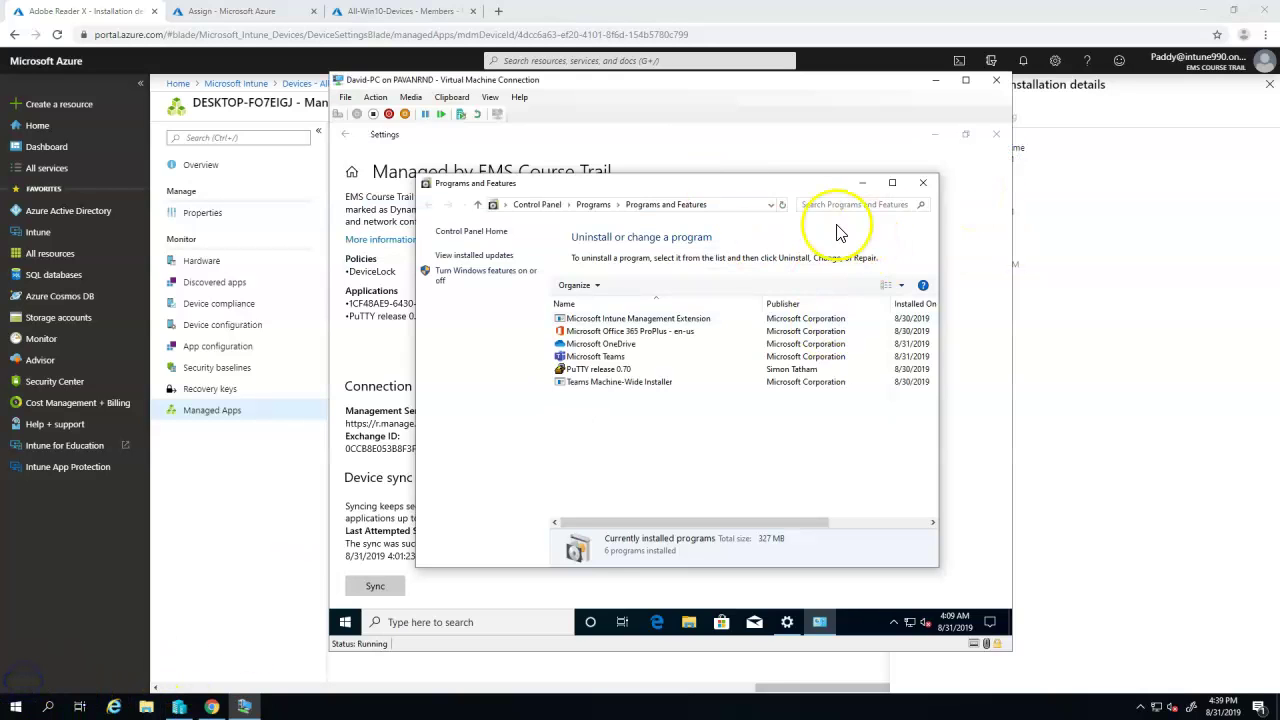
click(783, 205)
click(782, 205)
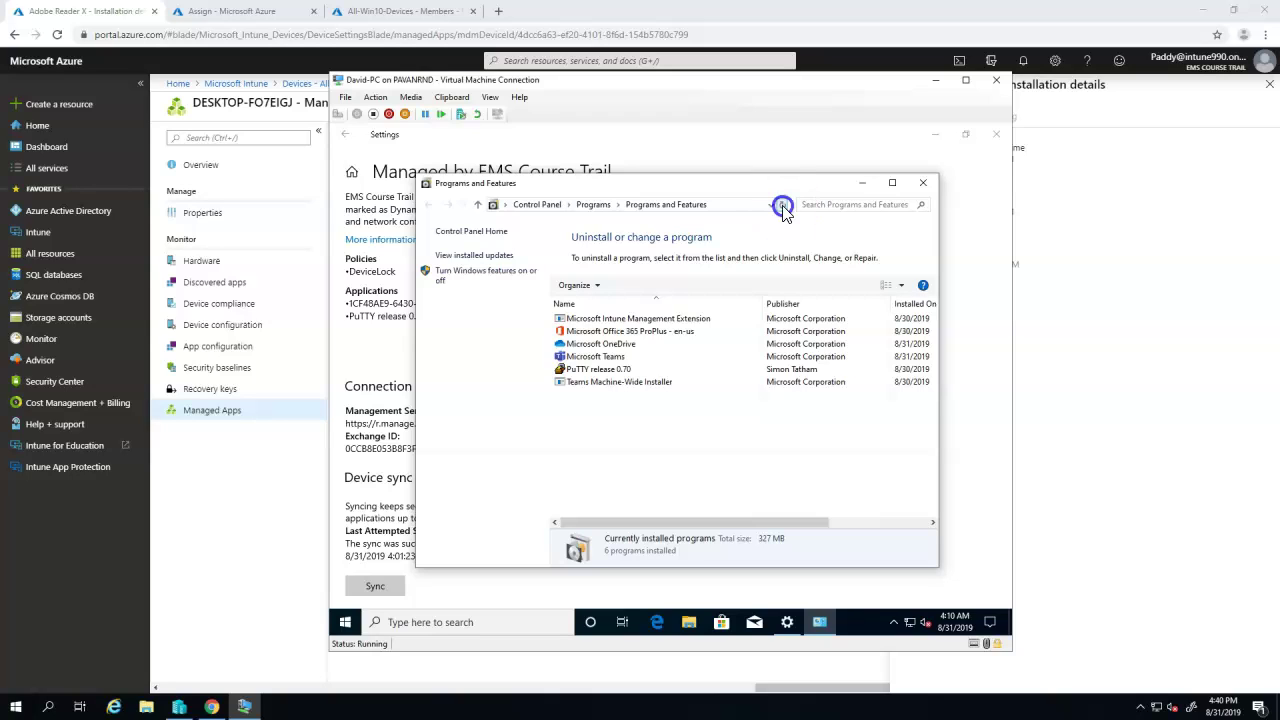
click(352, 632)
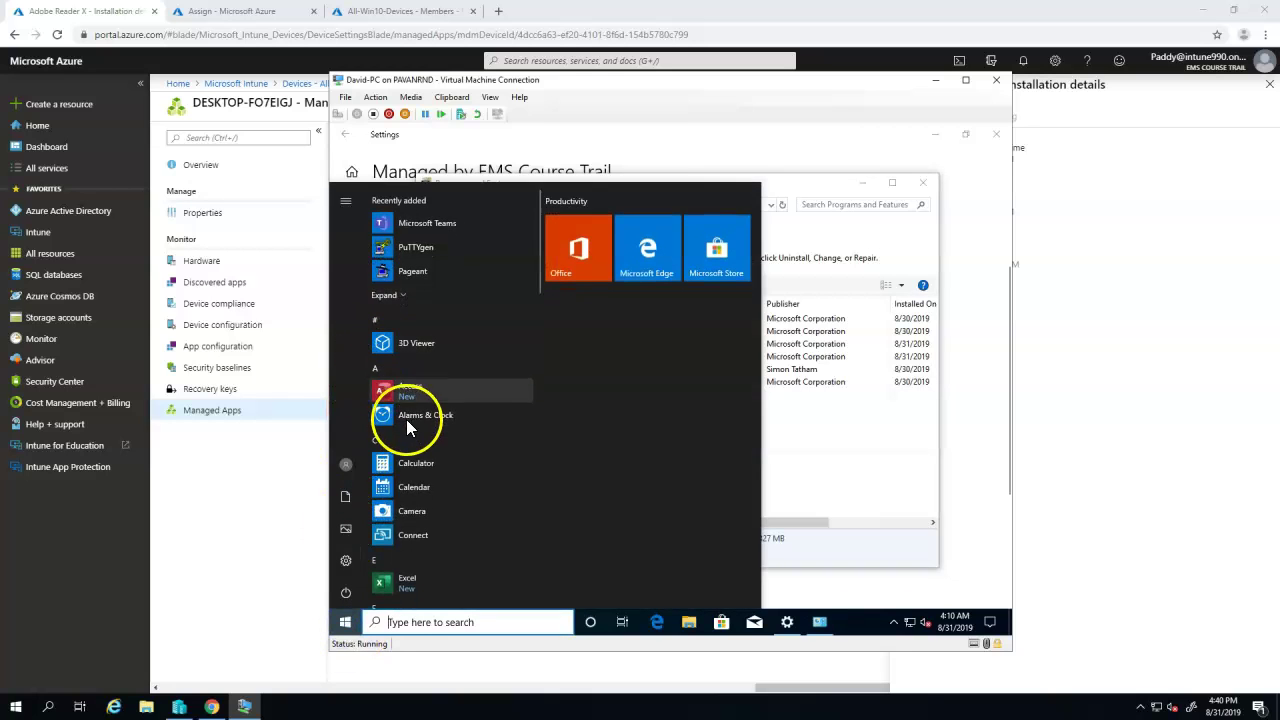
scroll(409, 427, down, 5)
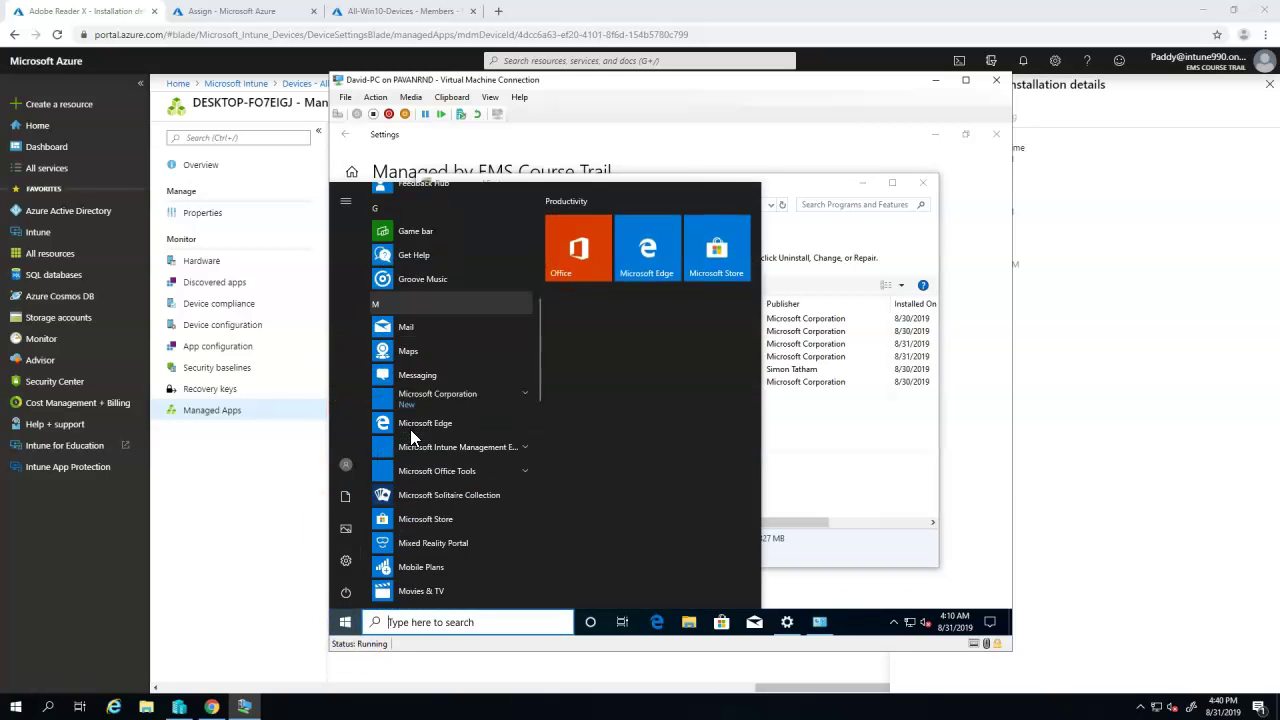
scroll(410, 431, down, 3)
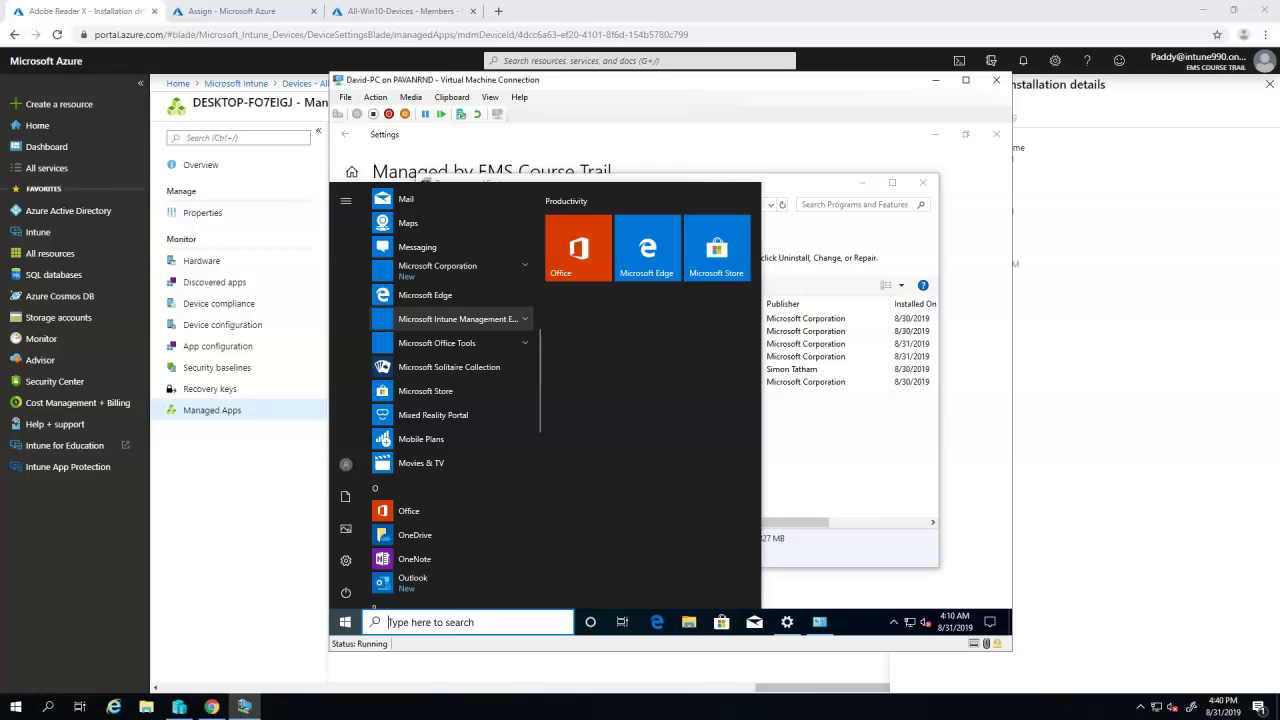
click(454, 318)
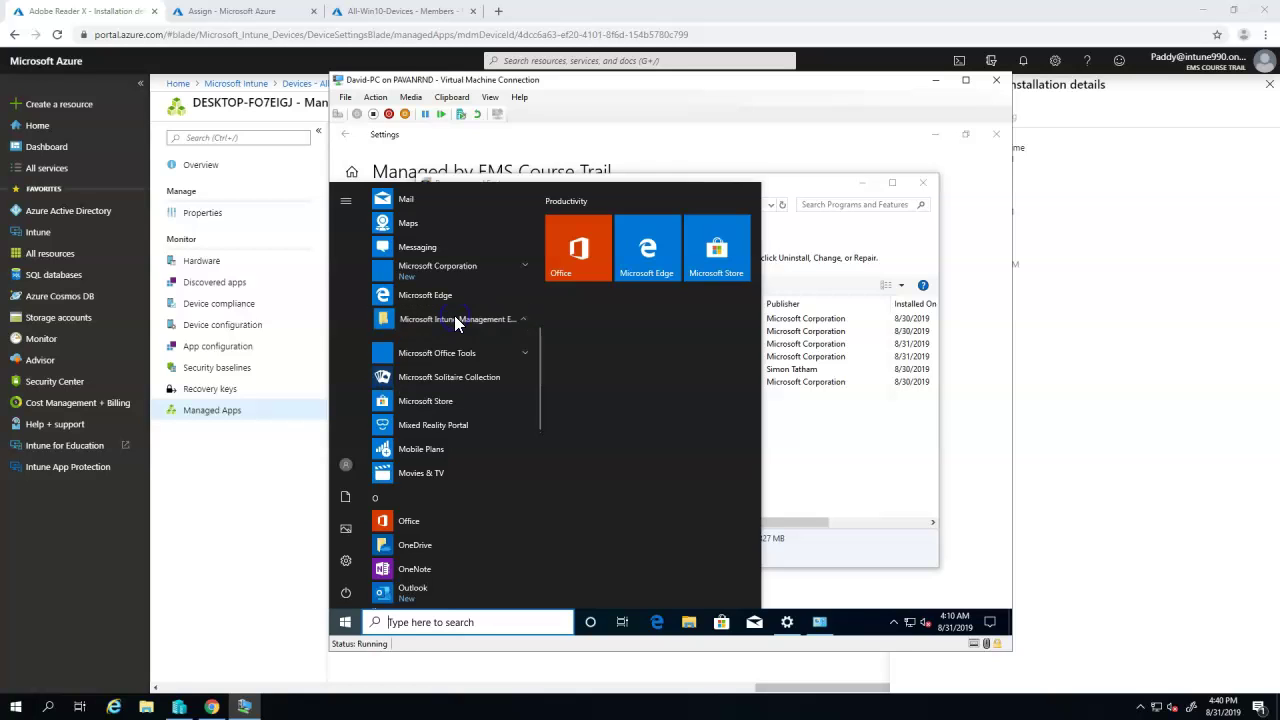
click(463, 343)
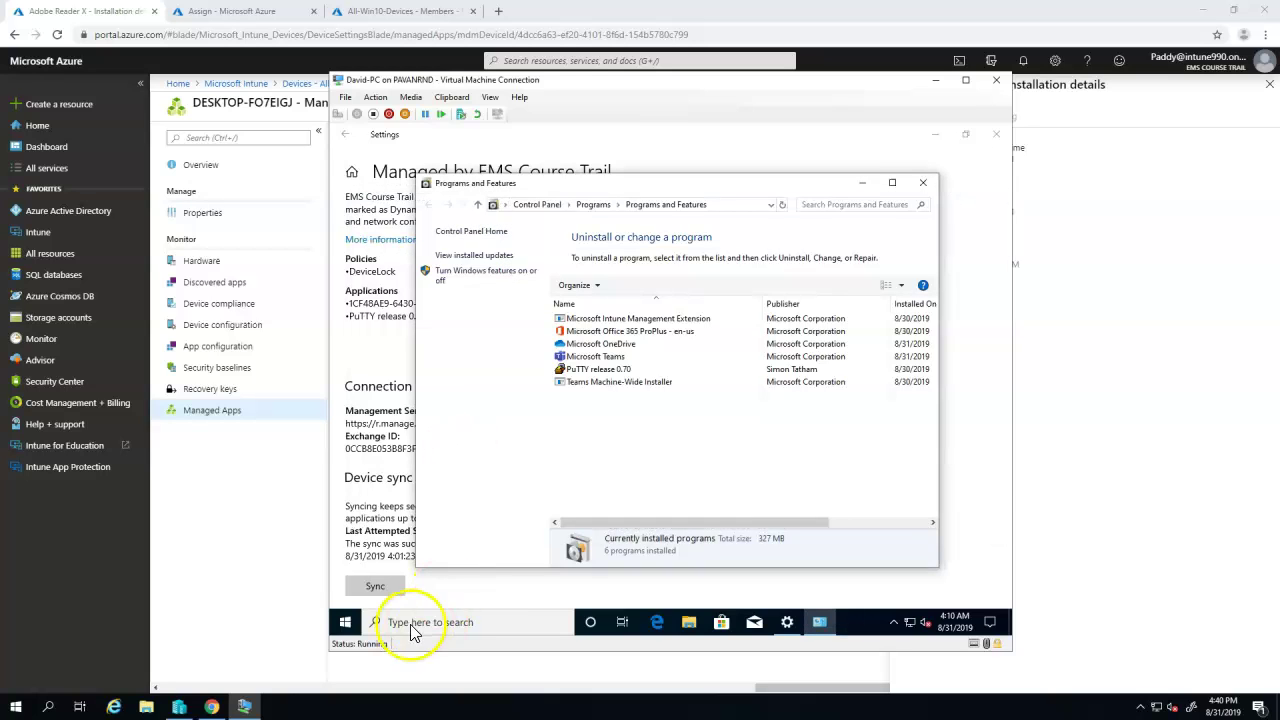
Step: Launch the Services console by running services.msc from the Start menu
click(345, 622)
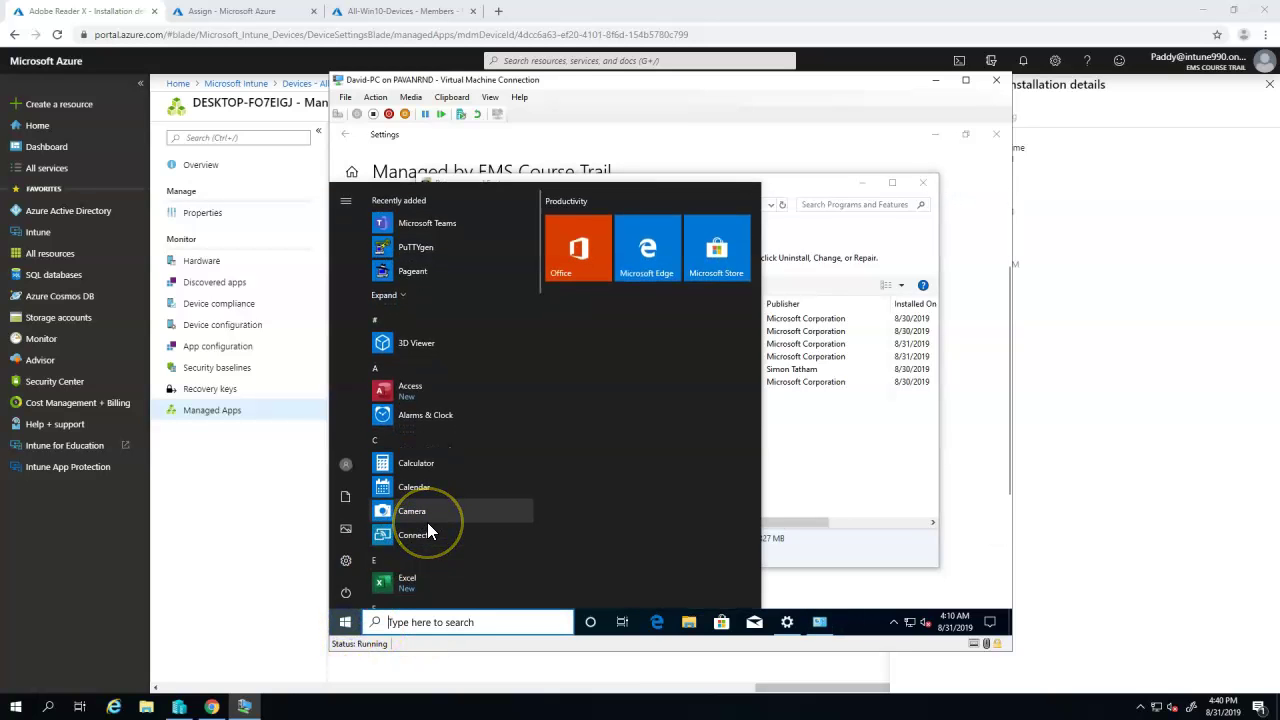
text(services.msc)
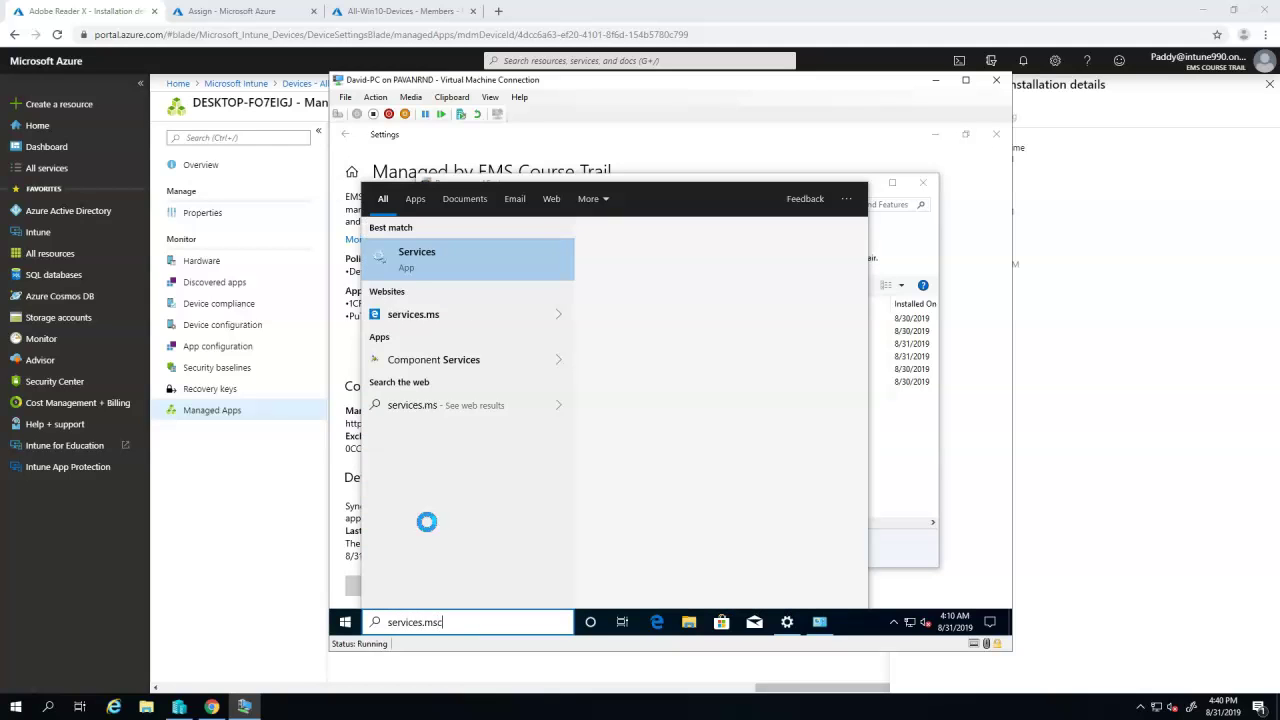
key(Return)
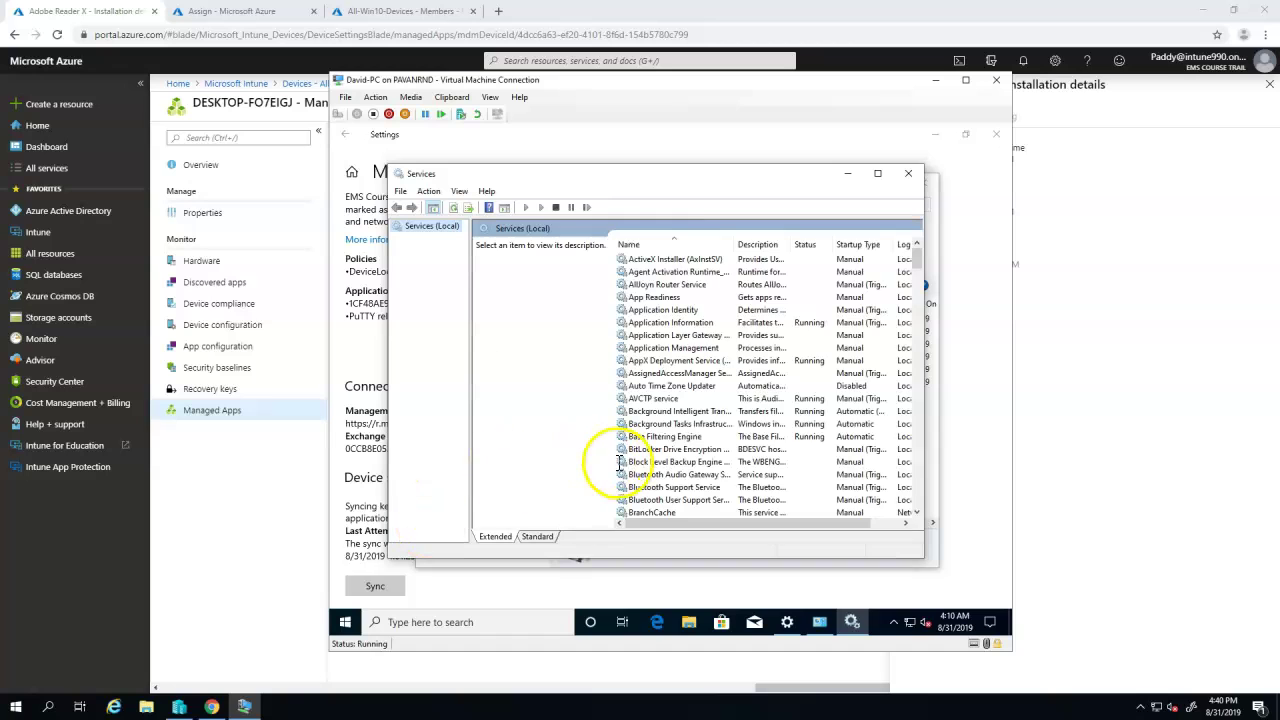
Step: Restart the Microsoft Intune Management Extension service and start a device sync with Intune
click(633, 462)
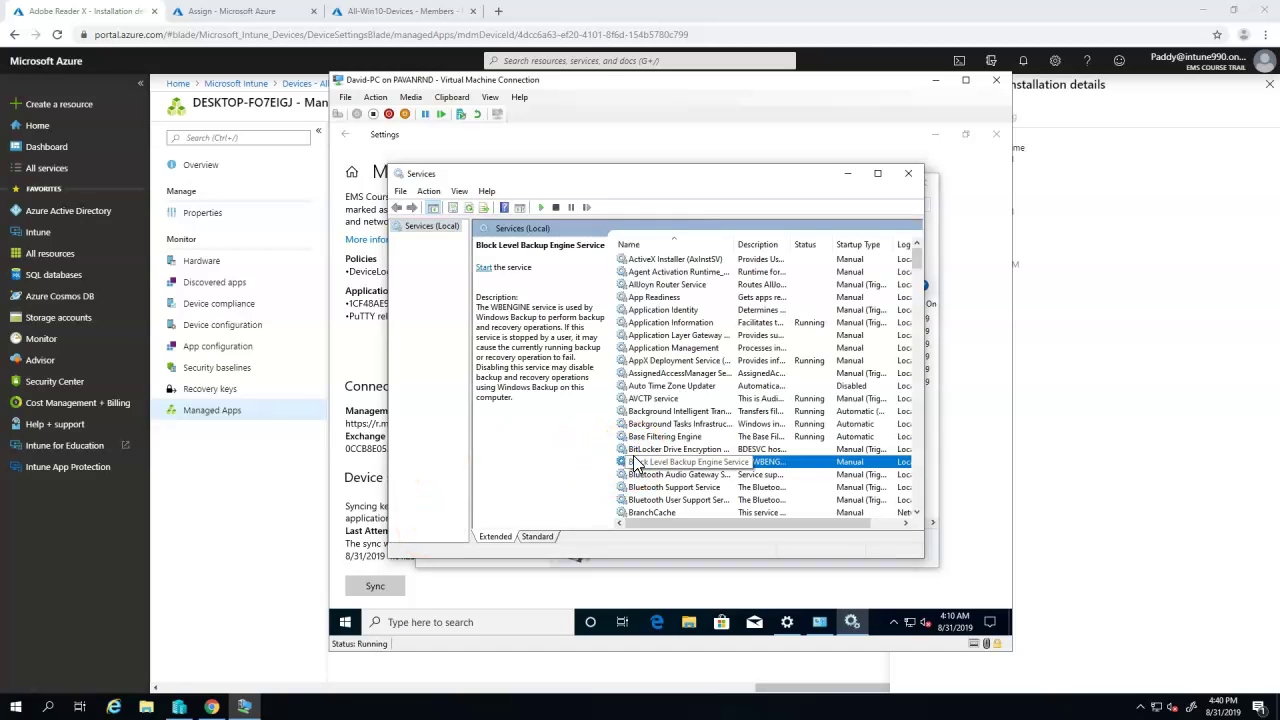
text(mi)
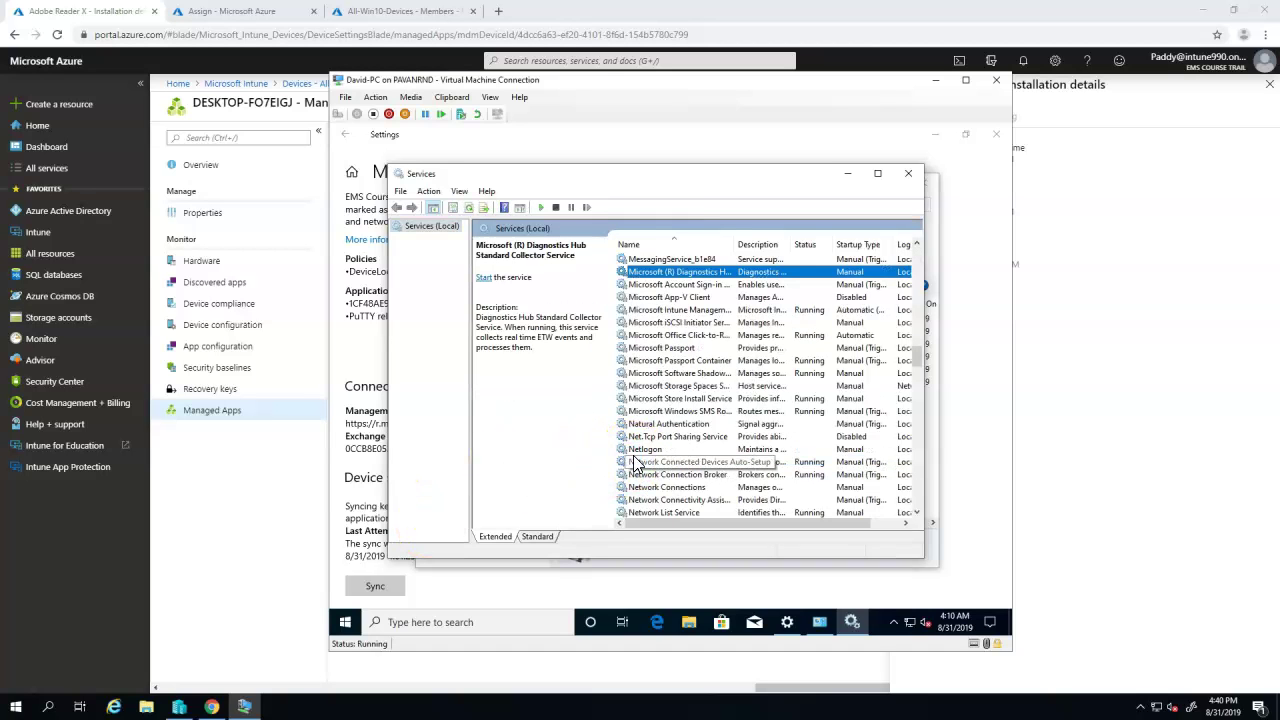
key(Down)
key(Down)
key(Down)
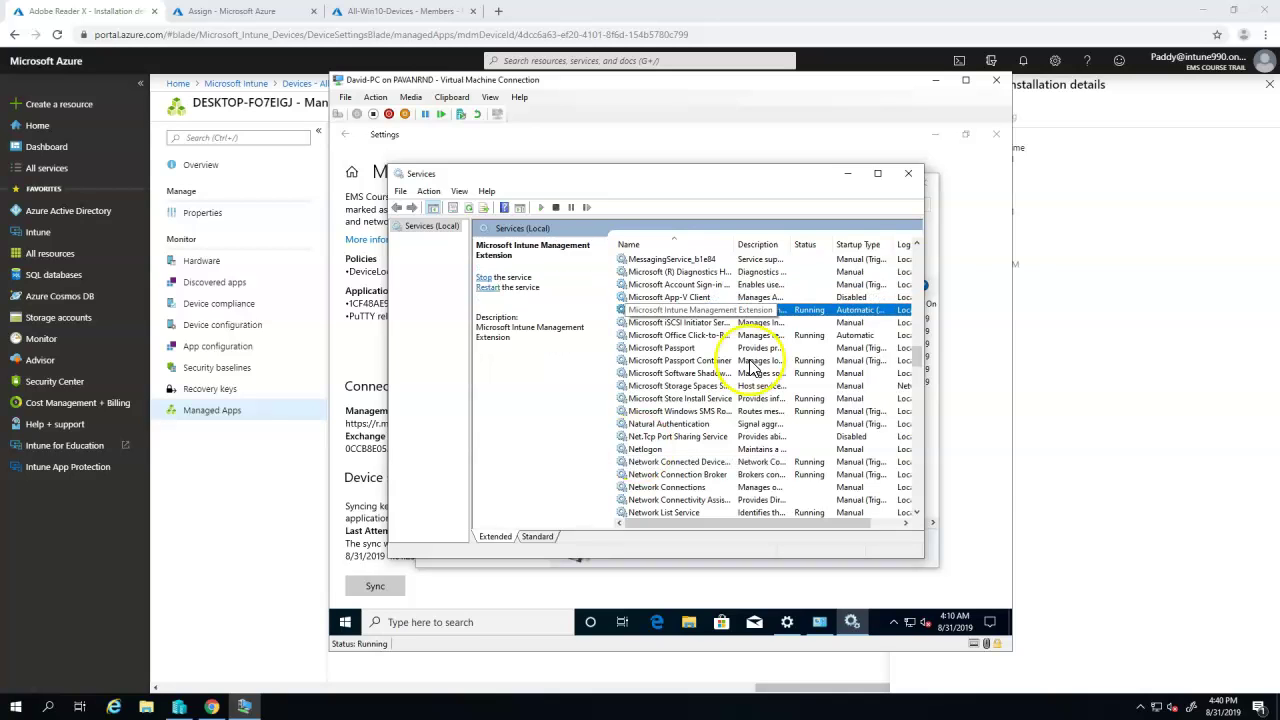
click(588, 207)
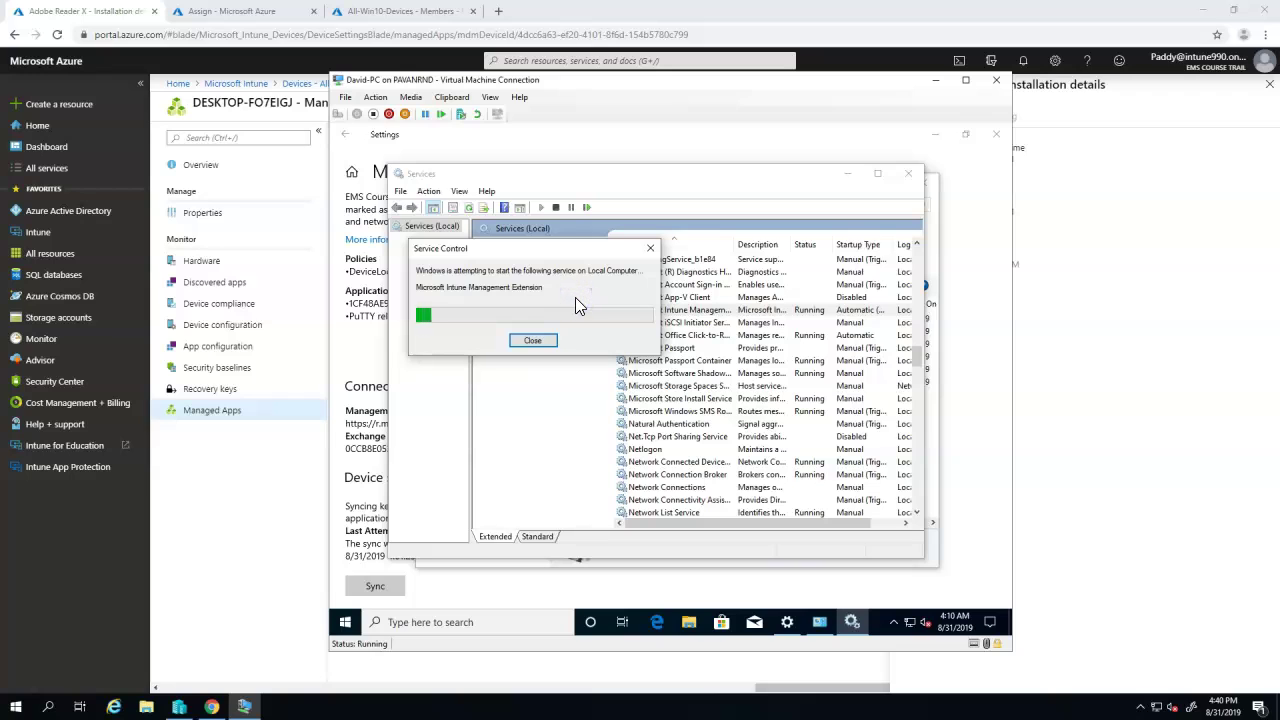
click(375, 587)
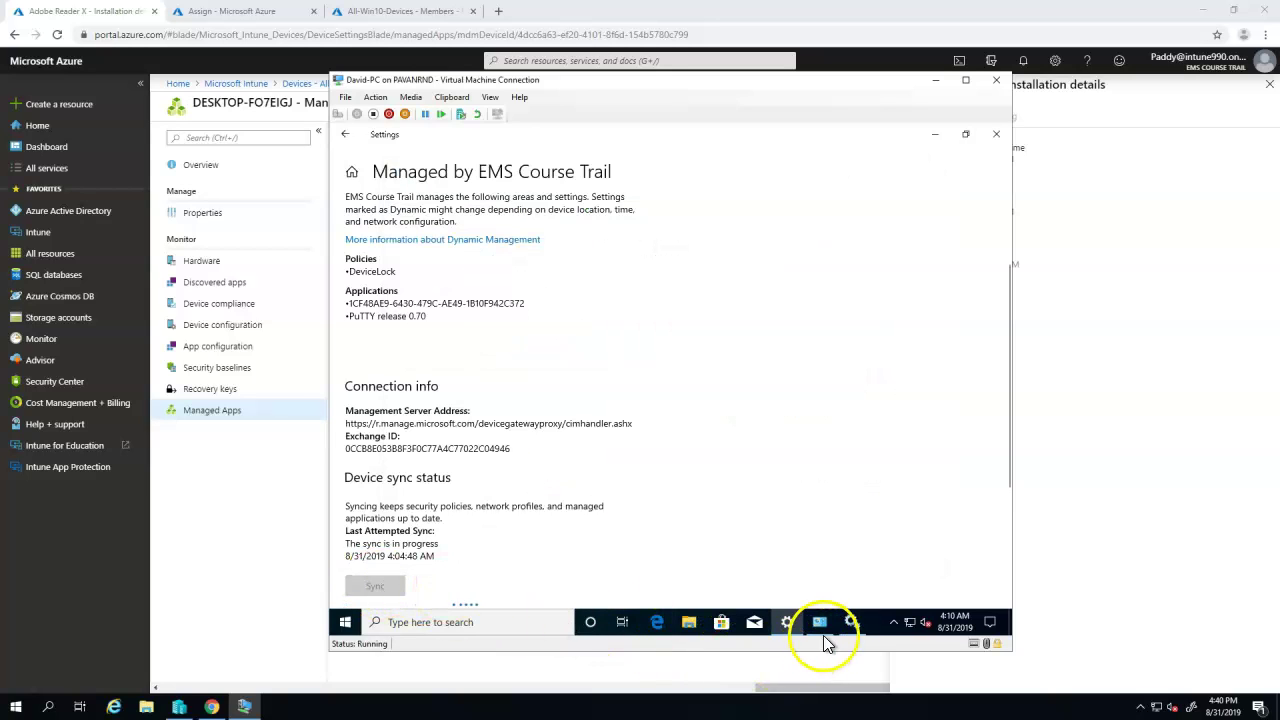
Step: Refresh Adobe Reader X's installation details in the Azure portal to confirm 'App installation completed', then return to the VM
click(1060, 409)
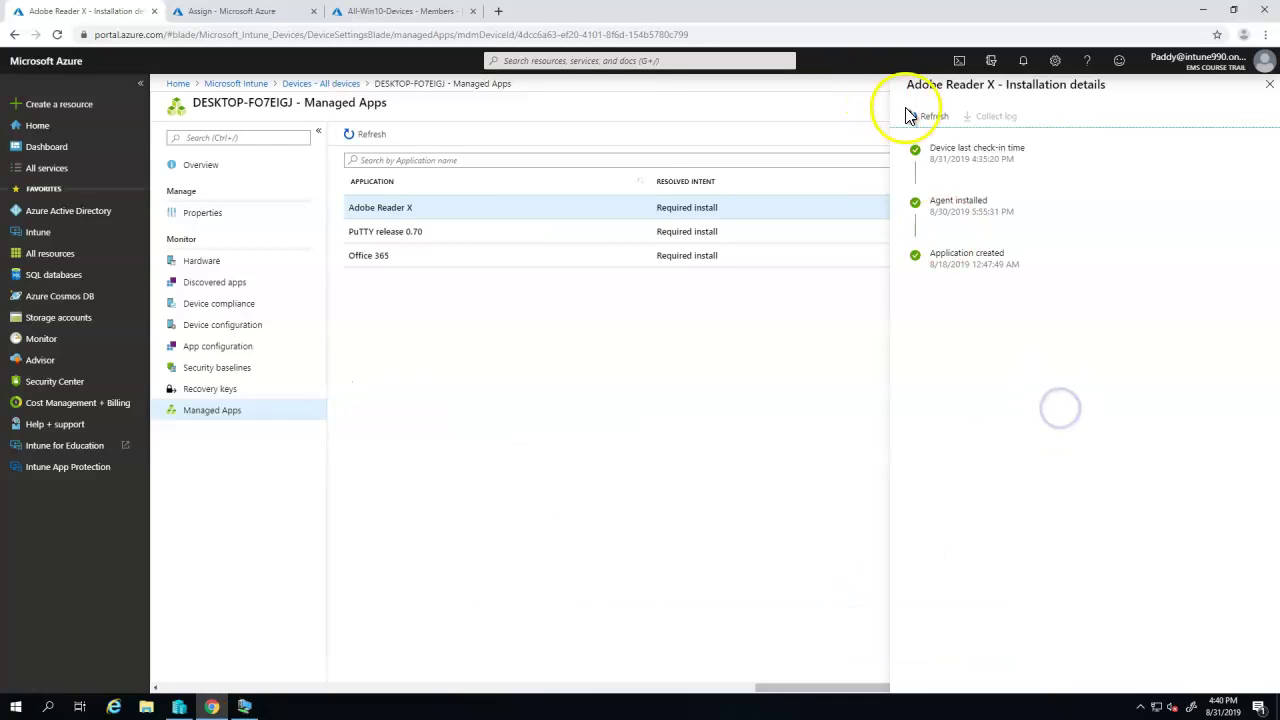
click(928, 116)
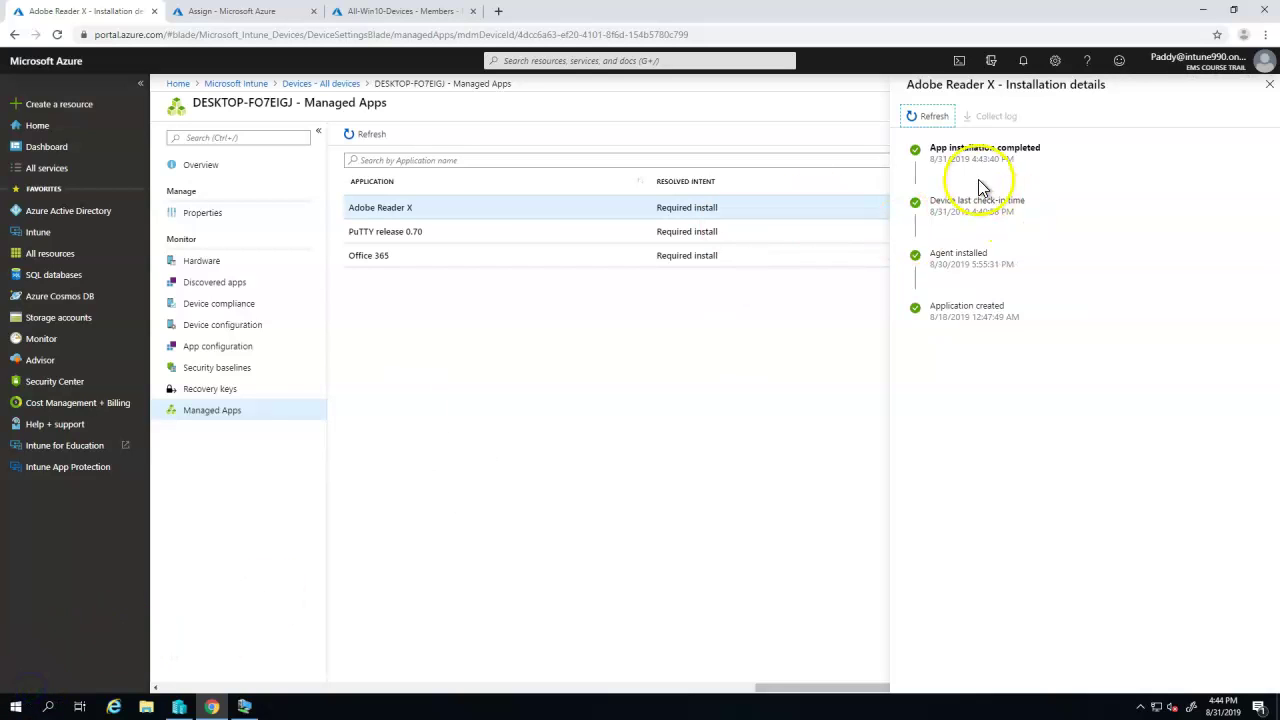
drag(936, 148, 1053, 149)
click(244, 707)
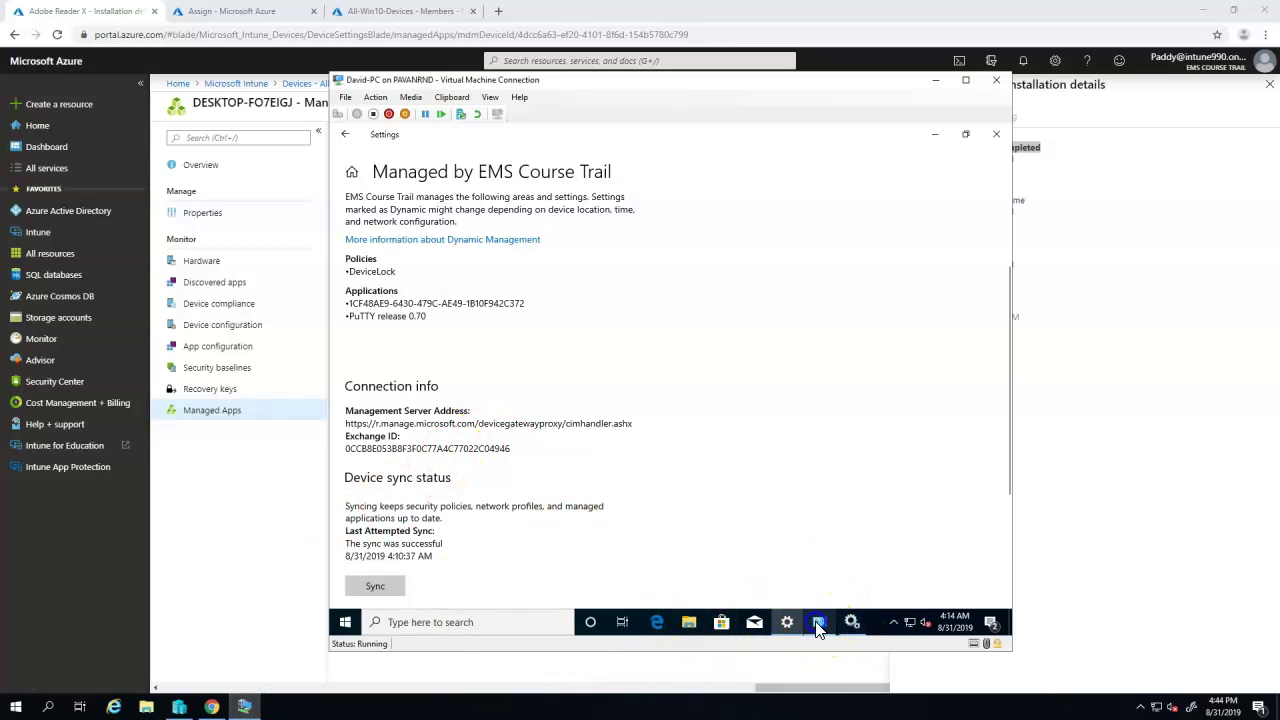
Step: Refresh Programs and Features to show Adobe Reader X among seven programs, select it, and open the Start menu
click(819, 624)
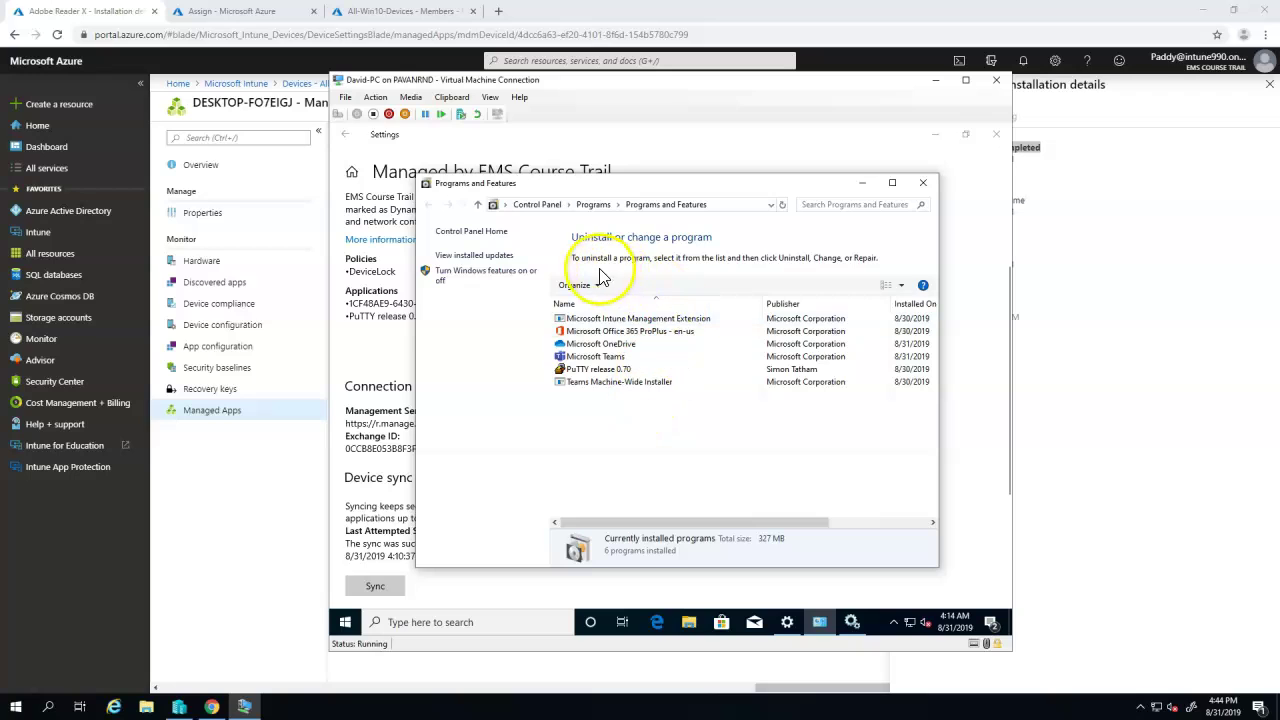
click(782, 204)
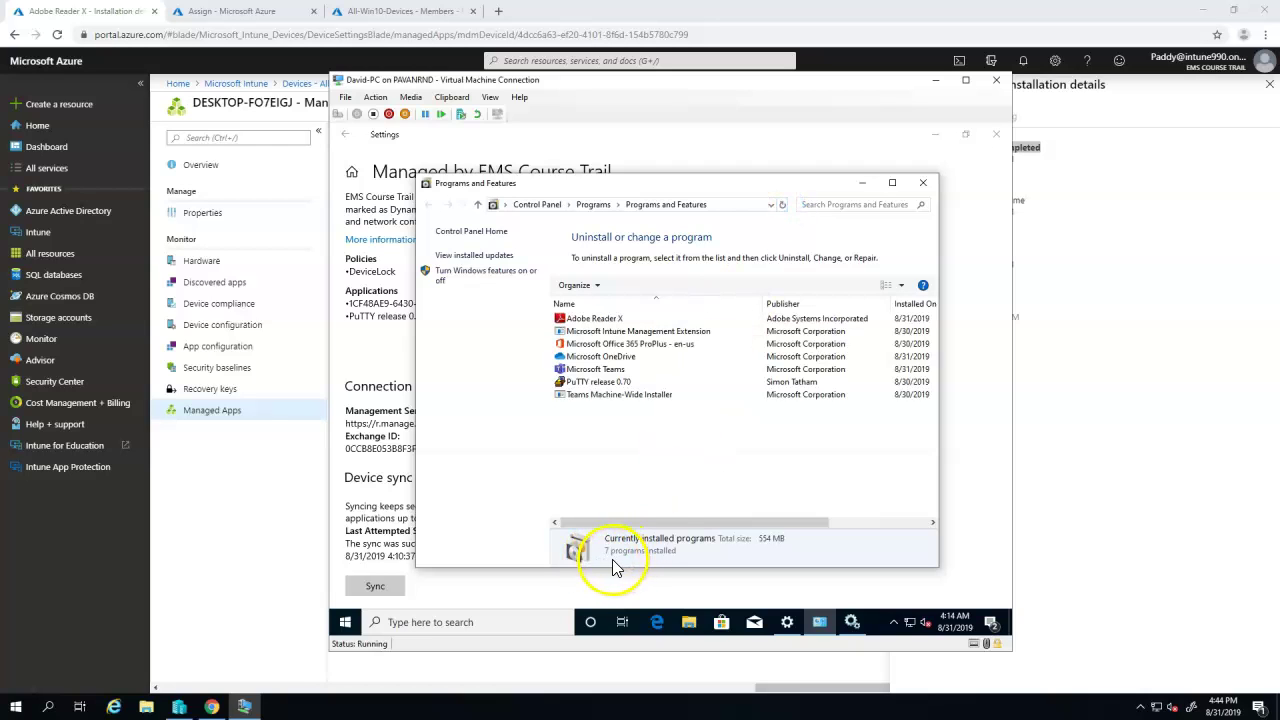
click(600, 318)
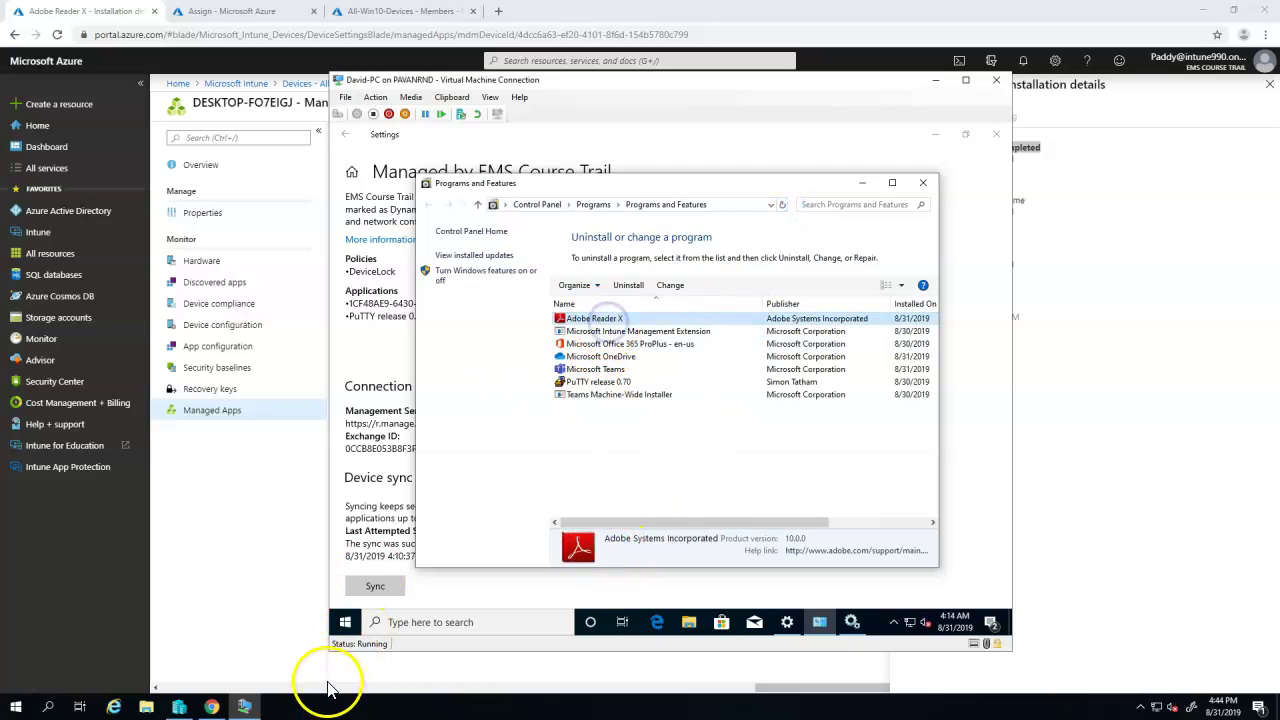
click(341, 623)
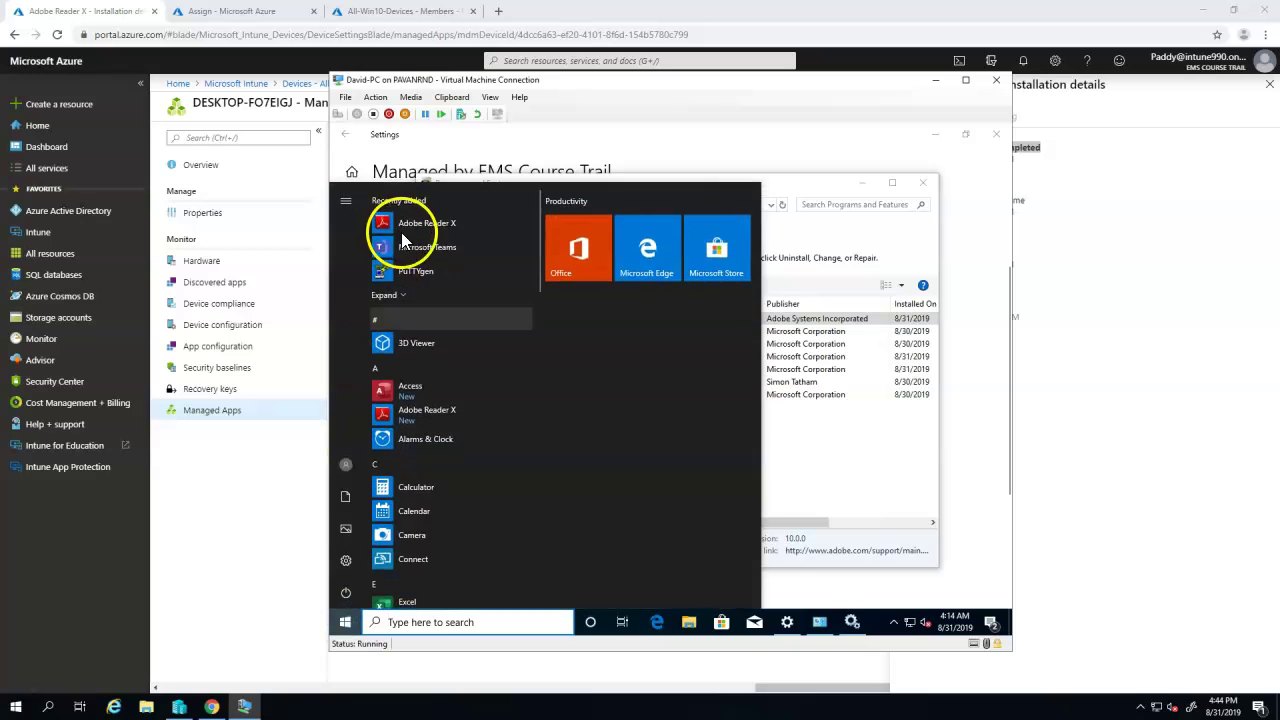